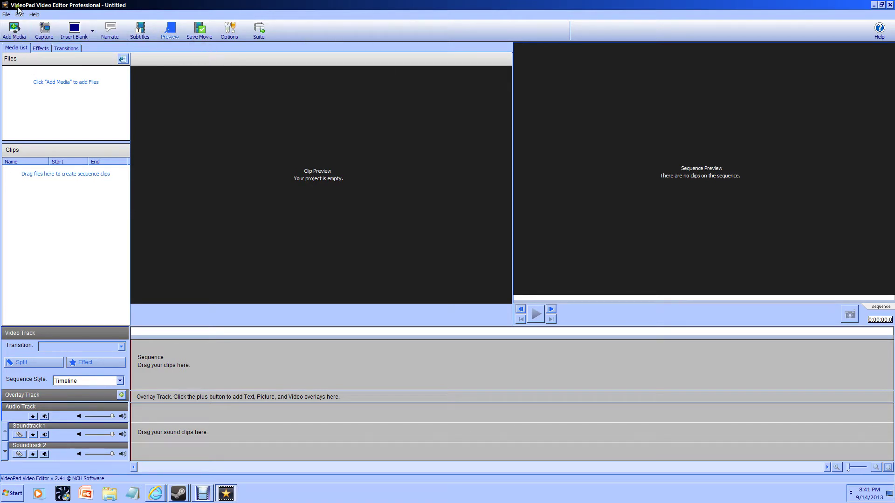
Step: Open the Add Files dialog to show the Sample Videos folder containing Wildlife
{"action": "left_click", "coordinate": [24, 37]}
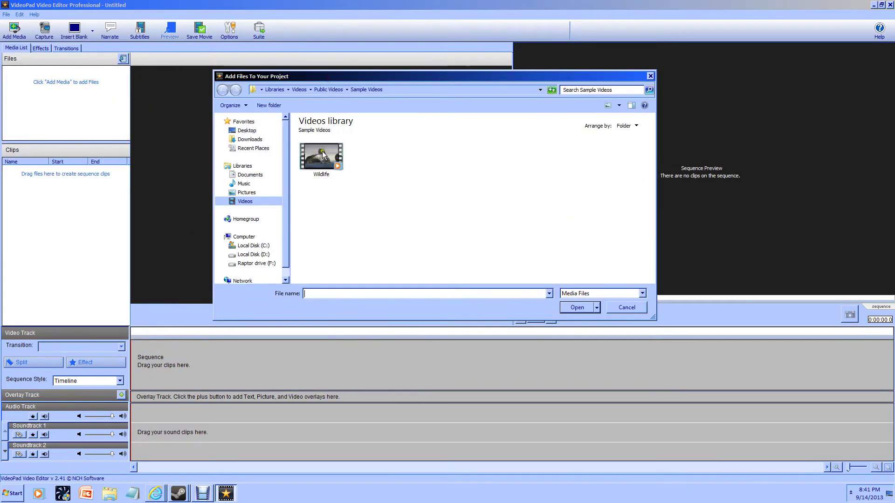
Step: Import Wildlife.wmv and drag it onto the sequence as a 30-second clip with audio
{"action": "left_click", "coordinate": [322, 158]}
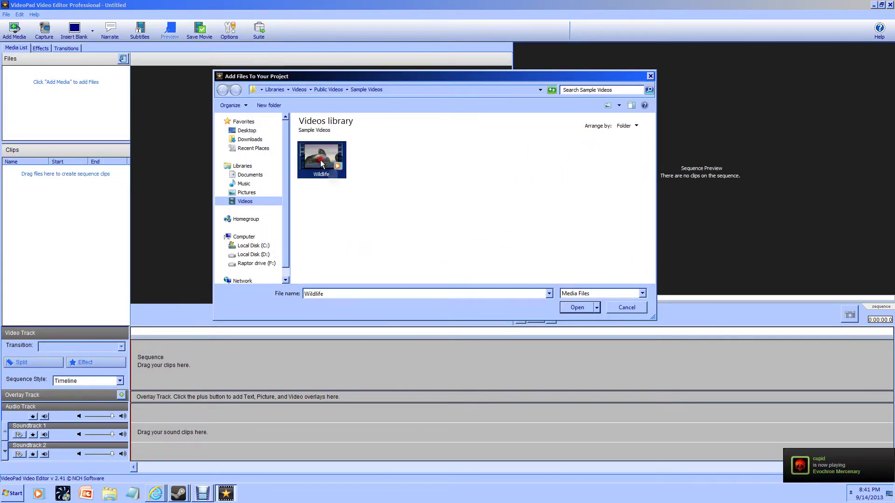
{"action": "left_click", "coordinate": [577, 308]}
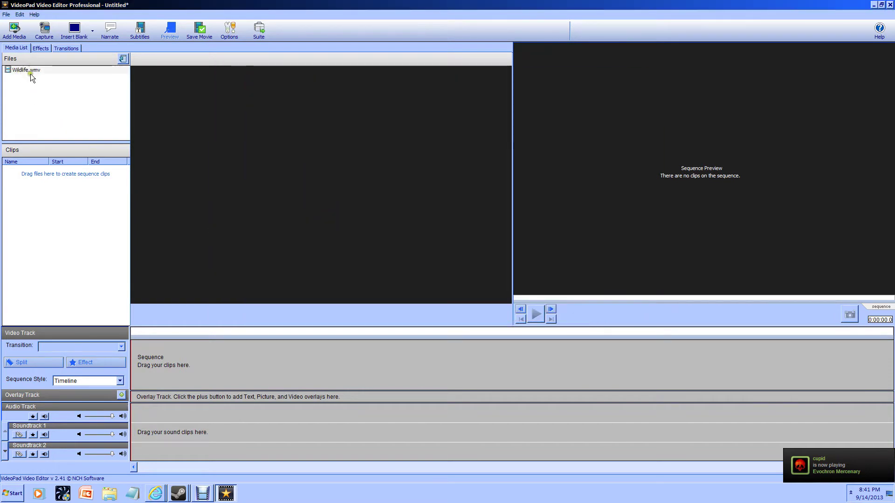
{"action": "left_click", "coordinate": [21, 71]}
{"action": "left_click_drag", "start_coordinate": [21, 72], "coordinate": [158, 373]}
{"action": "scroll", "coordinate": [181, 415], "scroll_direction": "up", "scroll_amount": 2}
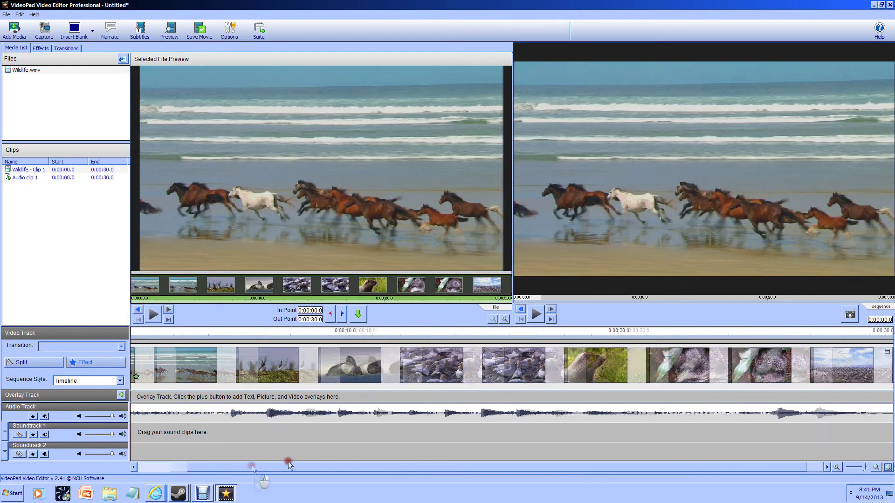
{"action": "scroll", "coordinate": [577, 449], "scroll_direction": "up", "scroll_amount": 2}
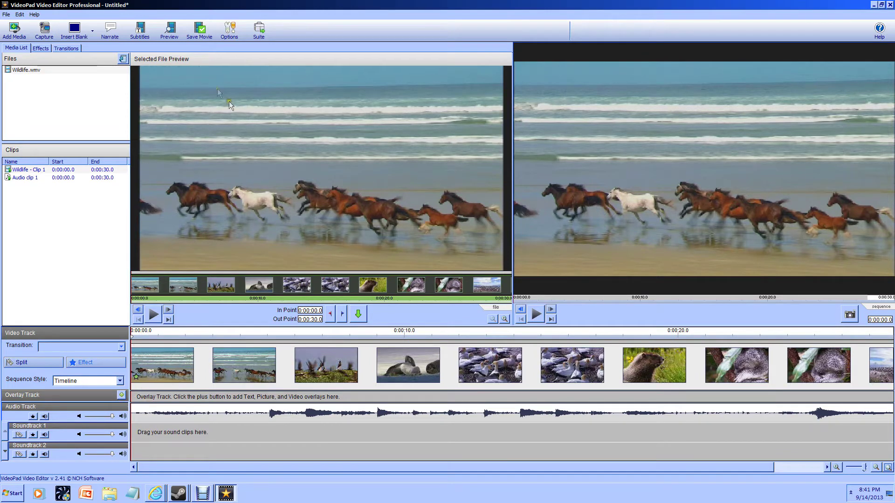
Step: Insert a custom purple blank clip at the beginning of the timeline
{"action": "left_click", "coordinate": [94, 35]}
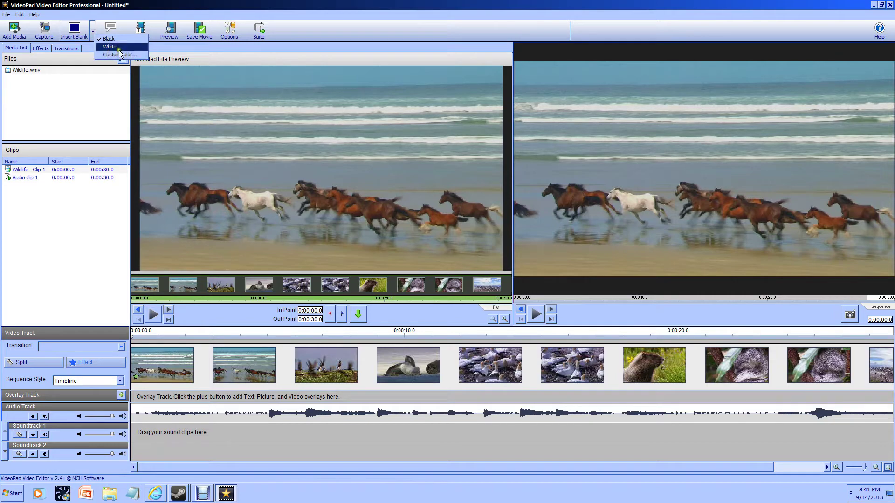
{"action": "left_click", "coordinate": [112, 57]}
{"action": "left_click_drag", "start_coordinate": [66, 25], "coordinate": [223, 37]}
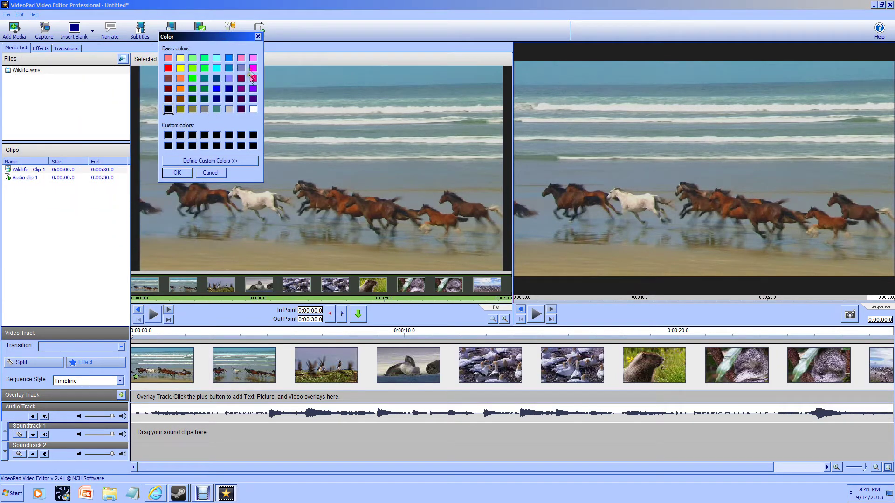
{"action": "left_click", "coordinate": [185, 174]}
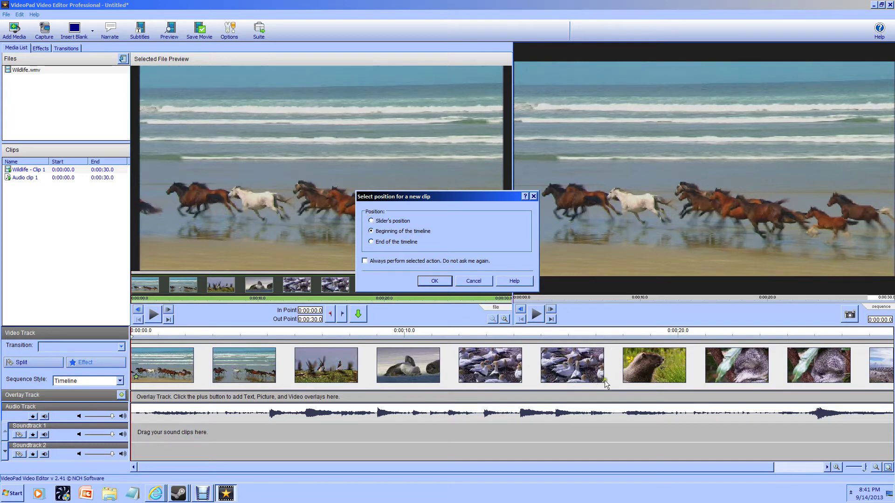
{"action": "left_click", "coordinate": [372, 242]}
{"action": "left_click", "coordinate": [372, 231]}
{"action": "left_click", "coordinate": [434, 281]}
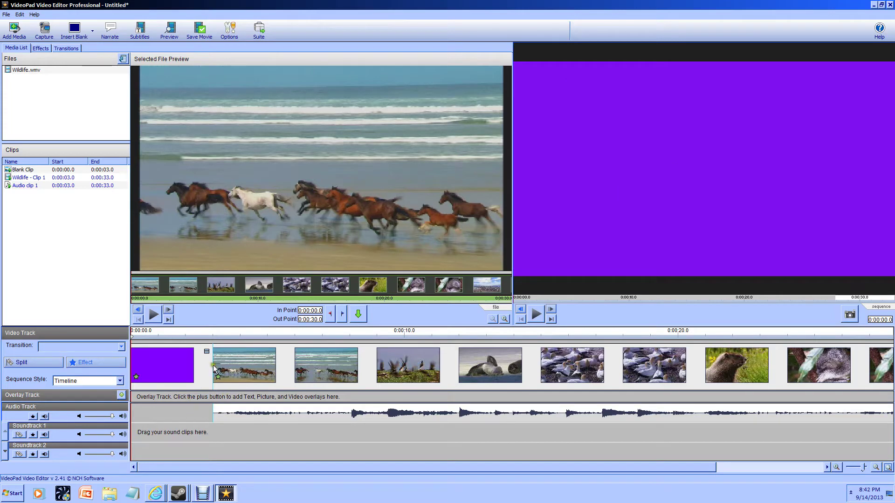
Step: Set the purple blank's duration to 5 seconds, pushing Wildlife to 0:05.0
{"action": "left_click", "coordinate": [166, 378]}
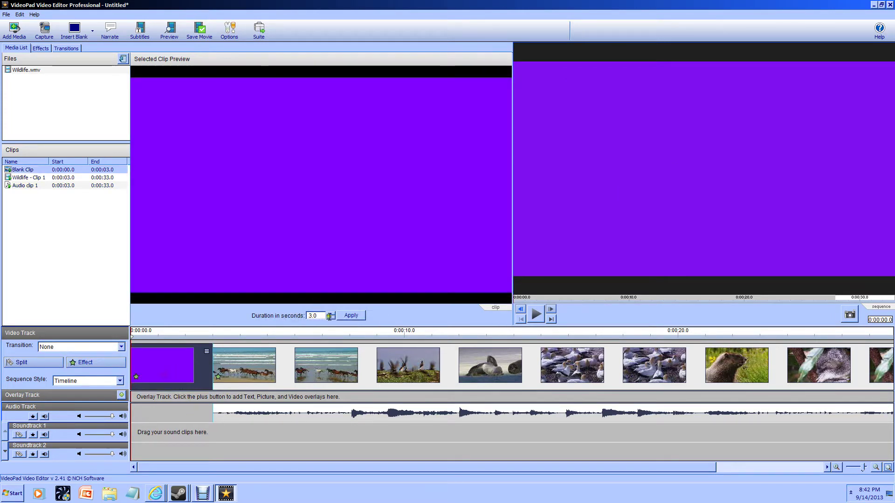
{"action": "left_click_drag", "start_coordinate": [319, 318], "coordinate": [303, 320]}
{"action": "type", "text": "5"}
{"action": "key", "text": "Return"}
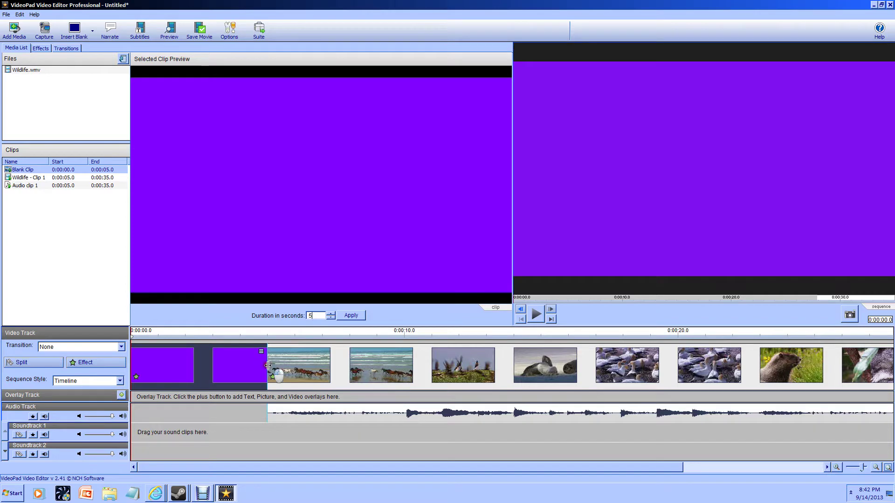
{"action": "mouse_move", "coordinate": [268, 366]}
{"action": "left_mouse_down"}
{"action": "mouse_move", "coordinate": [466, 364]}
{"action": "mouse_move", "coordinate": [156, 365]}
{"action": "mouse_move", "coordinate": [471, 364]}
{"action": "mouse_move", "coordinate": [228, 350]}
{"action": "mouse_move", "coordinate": [457, 350]}
{"action": "mouse_move", "coordinate": [226, 349]}
{"action": "mouse_move", "coordinate": [268, 351]}
{"action": "left_mouse_up"}
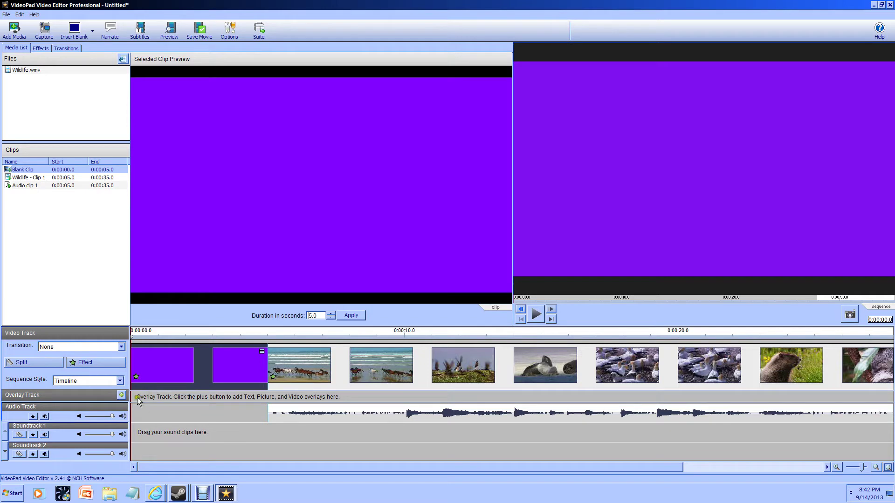
Step: Create a 'Title' text overlay and stretch it to 0:00:05.0 over the purple blank
{"action": "type", "text": "2"}
{"action": "left_click", "coordinate": [121, 395]}
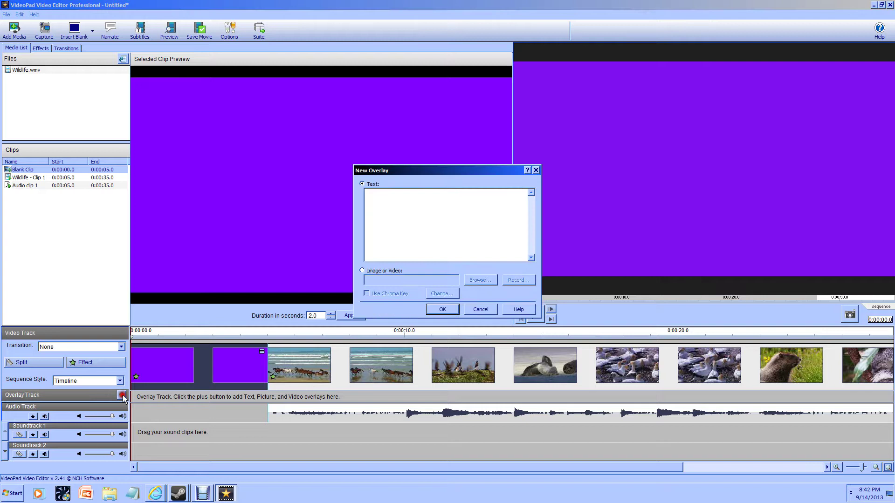
{"action": "left_click", "coordinate": [375, 190]}
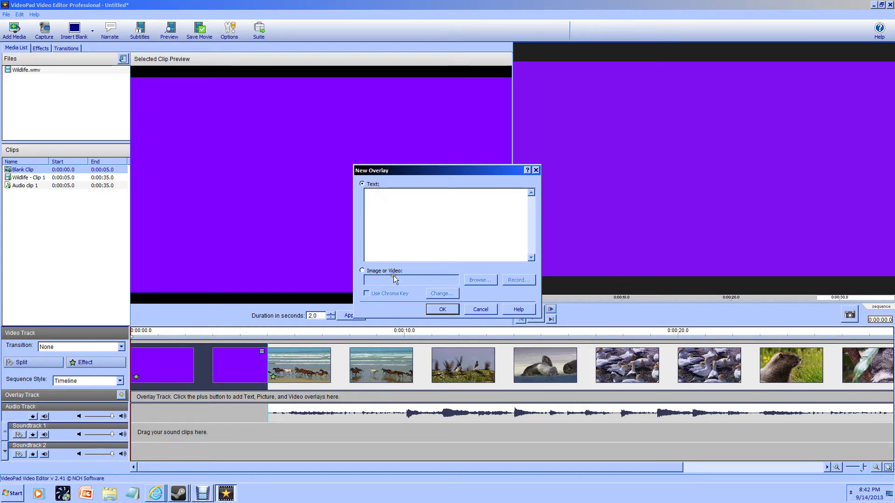
{"action": "left_click", "coordinate": [362, 184]}
{"action": "left_click", "coordinate": [383, 202]}
{"action": "left_click", "coordinate": [443, 309]}
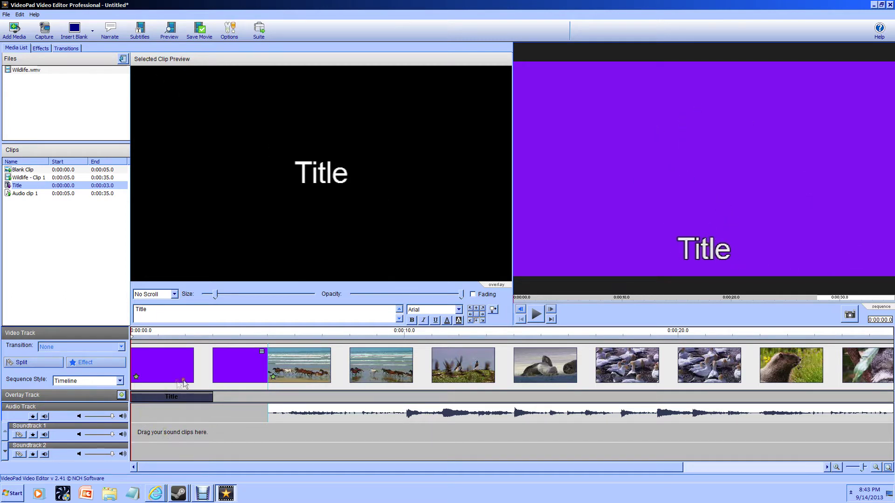
{"action": "left_click_drag", "start_coordinate": [211, 397], "coordinate": [268, 395]}
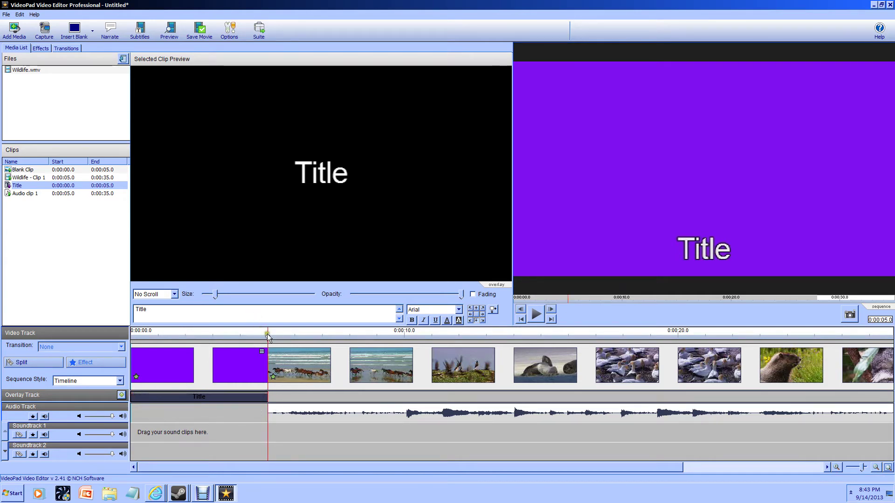
{"action": "left_click_drag", "start_coordinate": [267, 334], "coordinate": [131, 333]}
Step: Try each alignment grid position for the Title, finishing at the frame centre
{"action": "left_click", "coordinate": [476, 315]}
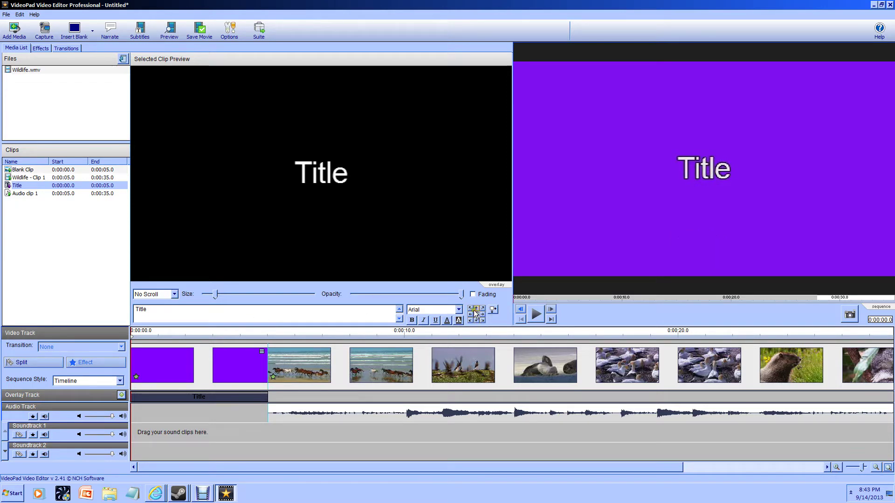
{"action": "left_click", "coordinate": [470, 308]}
{"action": "left_click", "coordinate": [482, 308]}
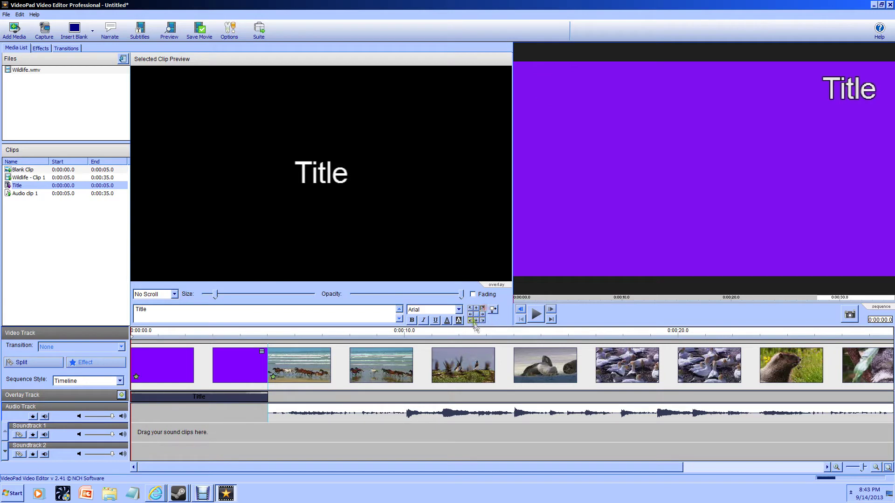
{"action": "left_click", "coordinate": [470, 321]}
{"action": "left_click", "coordinate": [483, 320]}
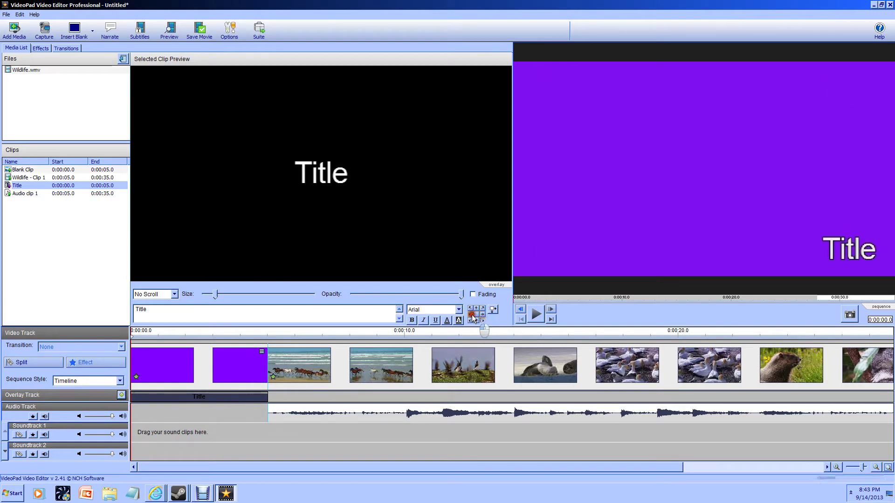
{"action": "left_click", "coordinate": [470, 314]}
{"action": "left_click", "coordinate": [482, 314]}
{"action": "left_click", "coordinate": [476, 308]}
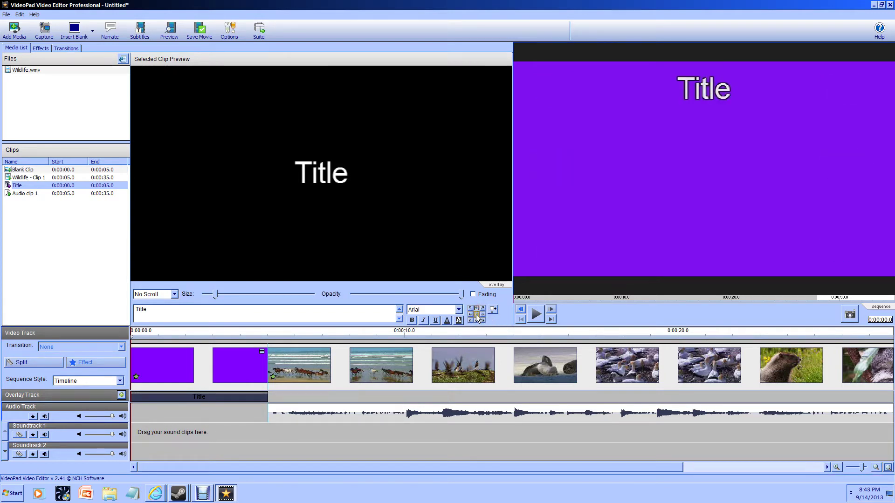
{"action": "left_click", "coordinate": [477, 314]}
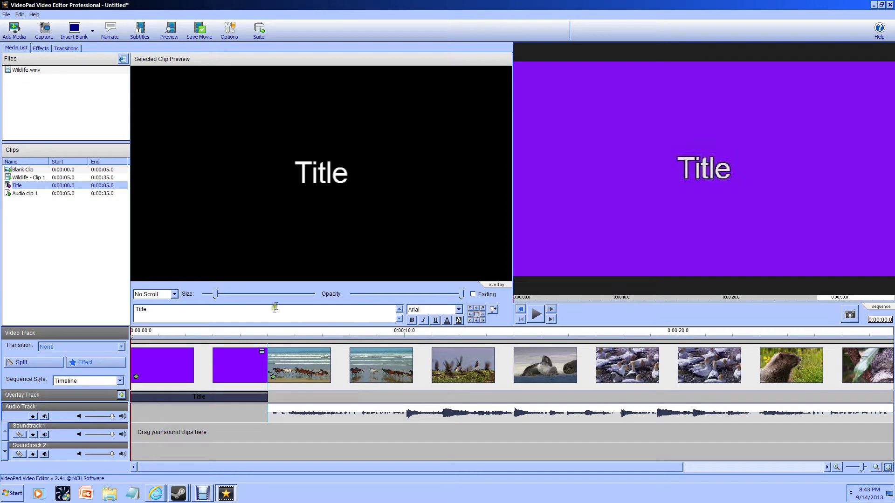
Step: Enlarge the title text, enable fading, and preview the opening in playback
{"action": "left_click_drag", "start_coordinate": [215, 294], "coordinate": [247, 302]}
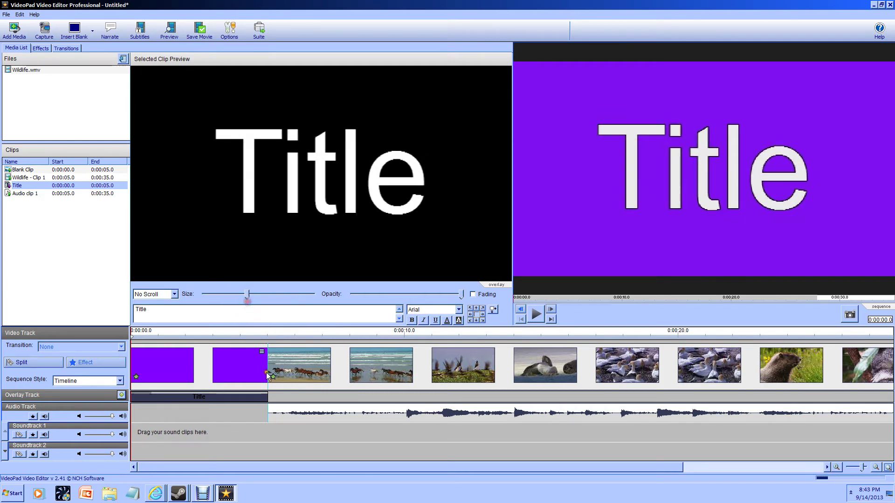
{"action": "mouse_move", "coordinate": [465, 295]}
{"action": "left_mouse_down"}
{"action": "mouse_move", "coordinate": [303, 288]}
{"action": "mouse_move", "coordinate": [486, 289]}
{"action": "mouse_move", "coordinate": [431, 301]}
{"action": "mouse_move", "coordinate": [487, 288]}
{"action": "left_mouse_up"}
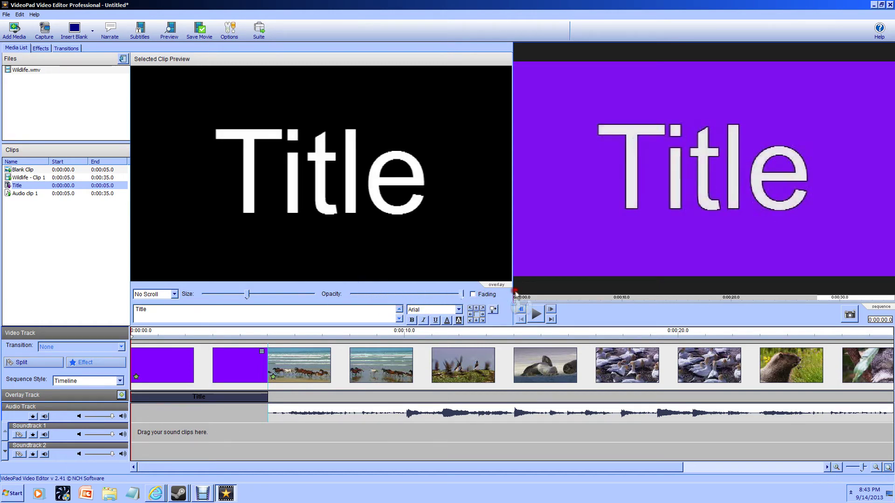
{"action": "left_click", "coordinate": [473, 295]}
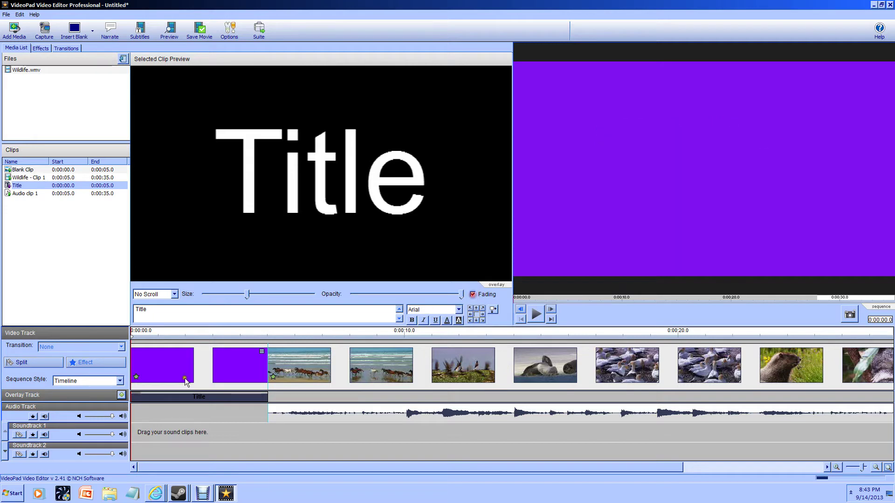
{"action": "left_click", "coordinate": [144, 396]}
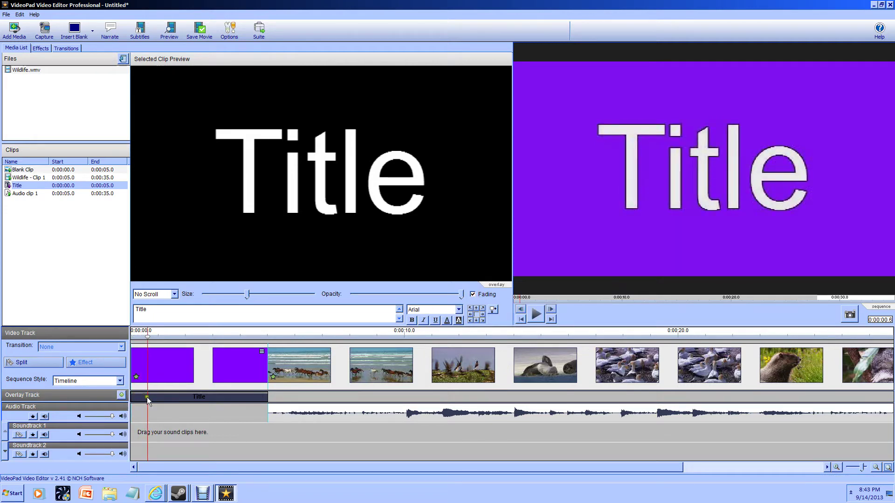
{"action": "key", "text": "space"}
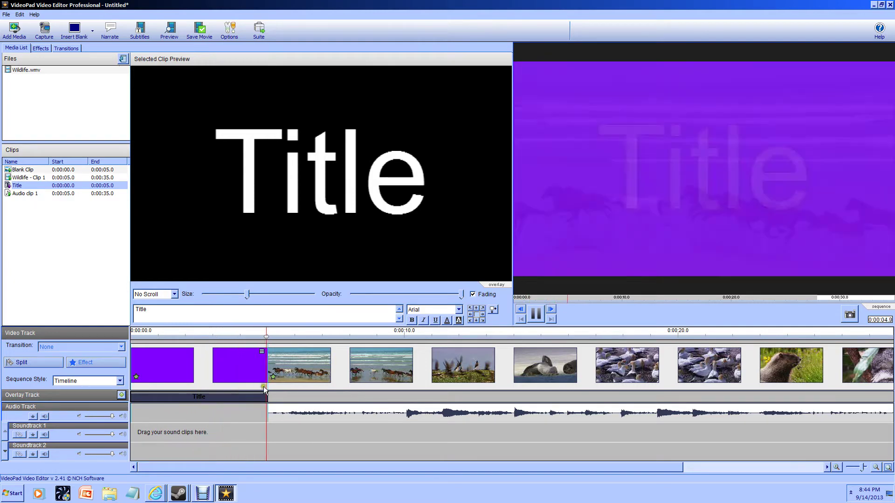
{"action": "key", "text": "space"}
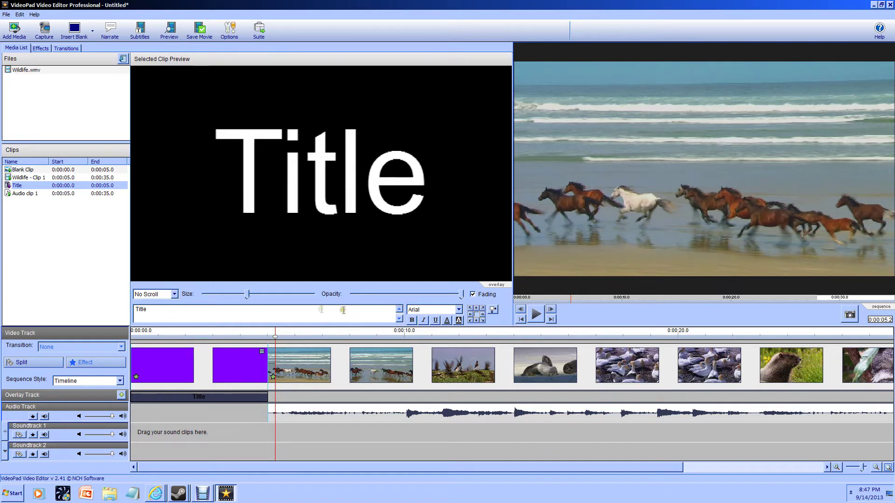
Step: Set the Title overlay to scroll Top to Bottom and preview it
{"action": "left_click", "coordinate": [153, 296]}
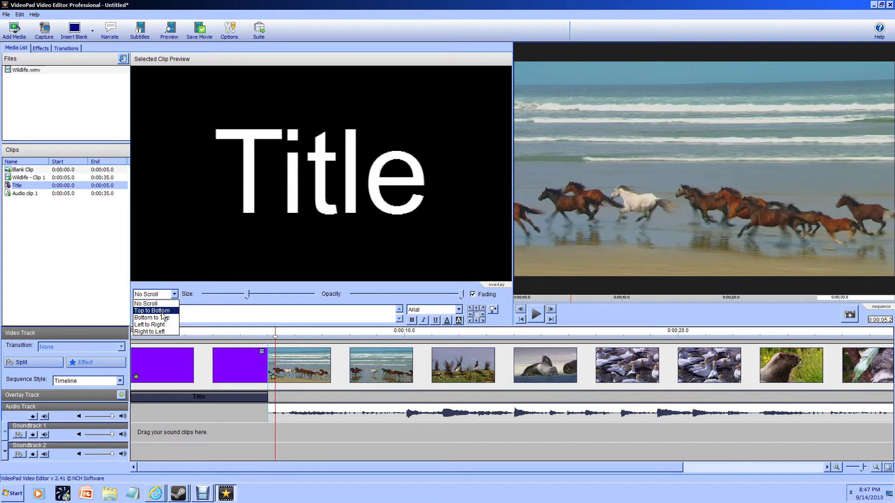
{"action": "left_click", "coordinate": [158, 311]}
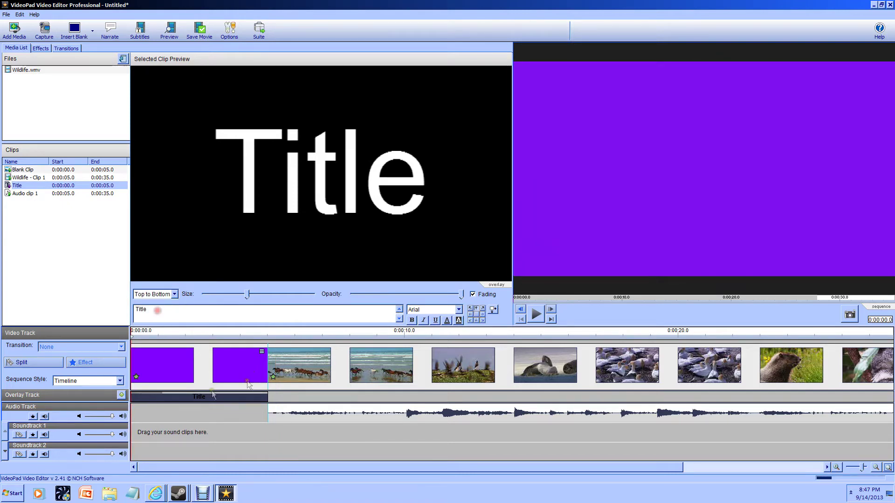
{"action": "key", "text": "space"}
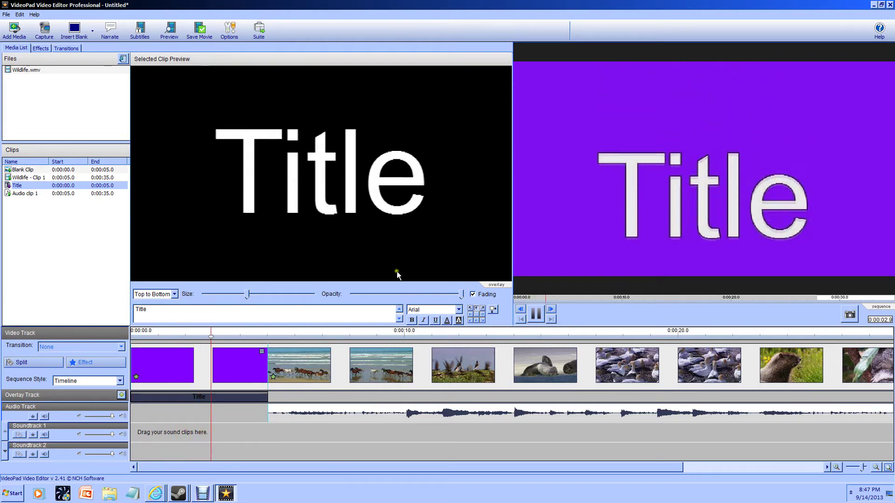
{"action": "key", "text": "space"}
Step: Switch the title to a horizontal scroll direction and play the sequence again
{"action": "left_click", "coordinate": [168, 294]}
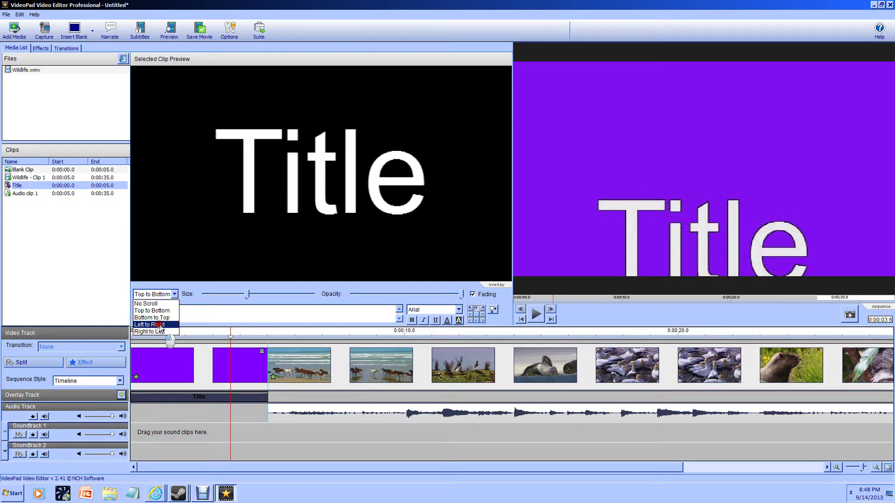
{"action": "left_click", "coordinate": [169, 331]}
{"action": "left_click", "coordinate": [200, 374]}
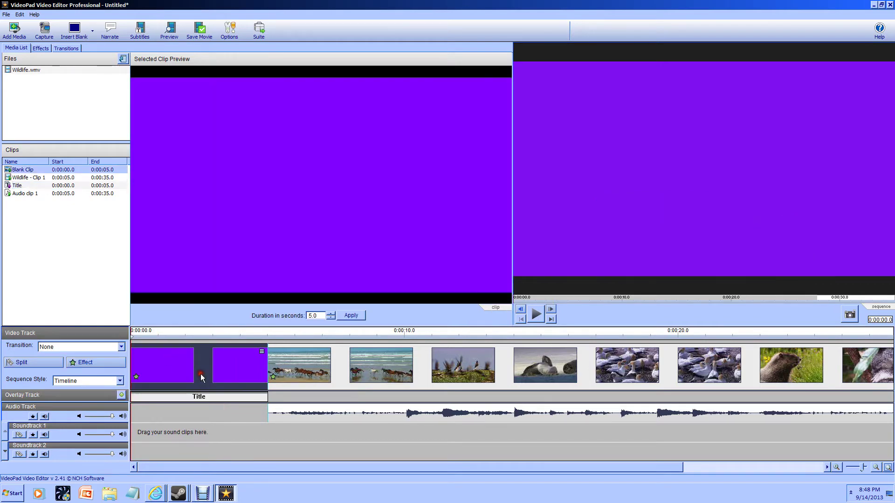
{"action": "key", "text": "space"}
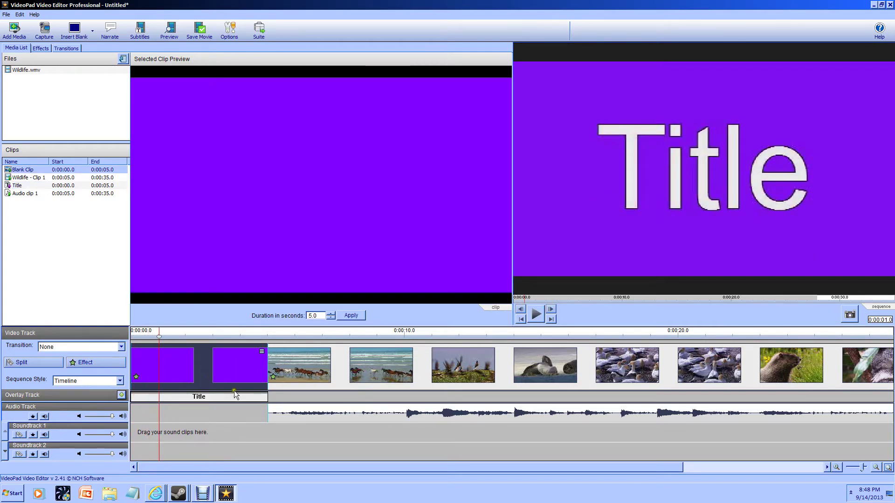
{"action": "left_click", "coordinate": [404, 341]}
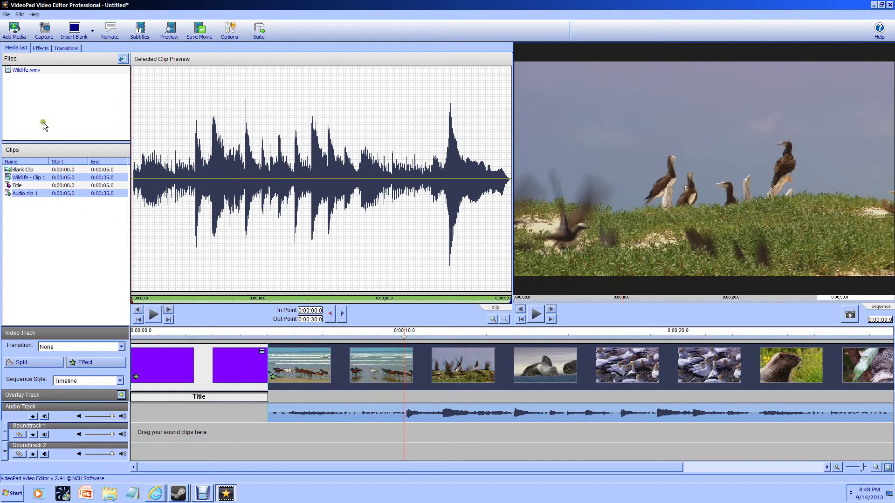
Step: Split the Wildlife footage at 0:00:10.7 and check the horse and bird clips
{"action": "left_click", "coordinate": [23, 70]}
{"action": "left_click", "coordinate": [42, 170]}
{"action": "left_click", "coordinate": [238, 376]}
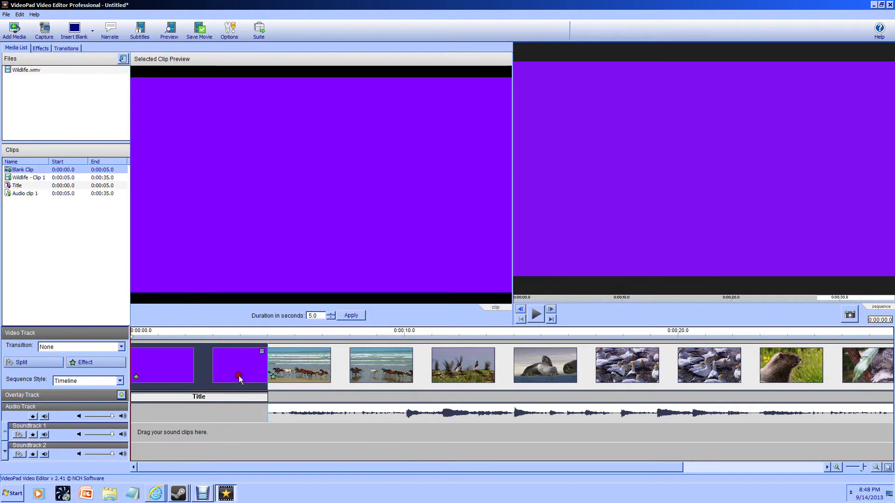
{"action": "left_click_drag", "start_coordinate": [168, 345], "coordinate": [423, 346]}
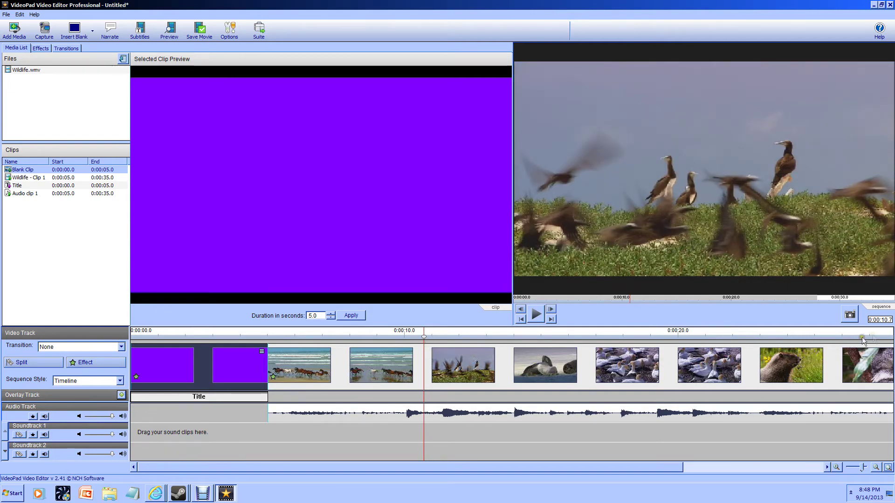
{"action": "left_click", "coordinate": [435, 368]}
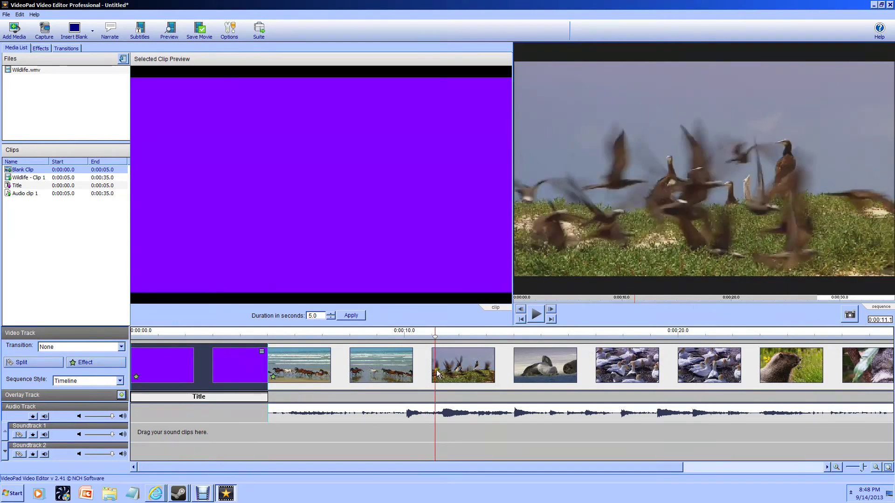
{"action": "left_click", "coordinate": [424, 342]}
{"action": "key", "text": "ctrl+t"}
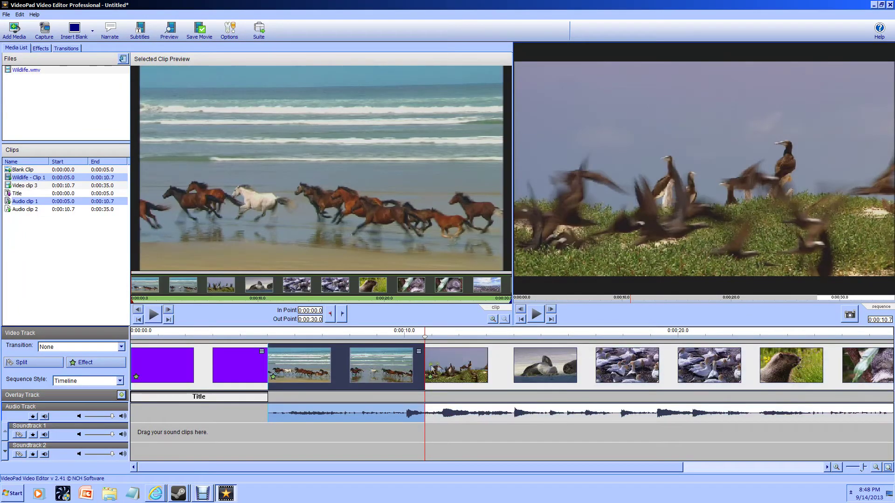
{"action": "left_click", "coordinate": [423, 376]}
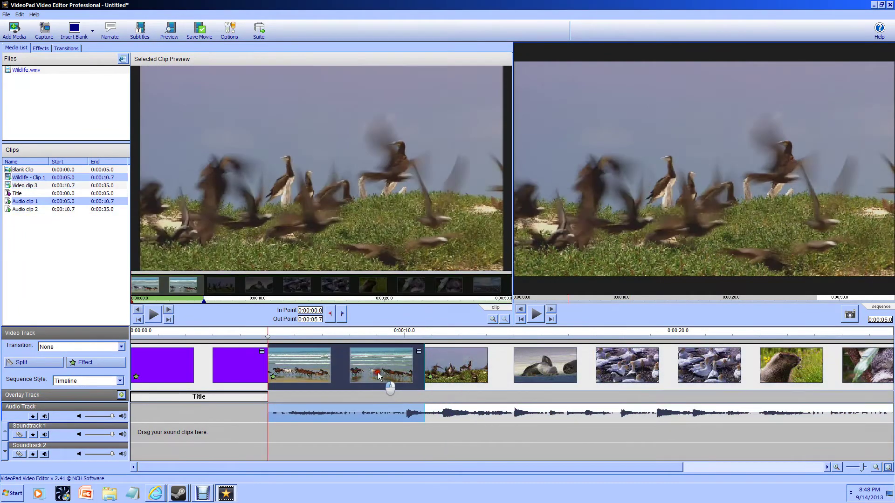
{"action": "left_click", "coordinate": [427, 355]}
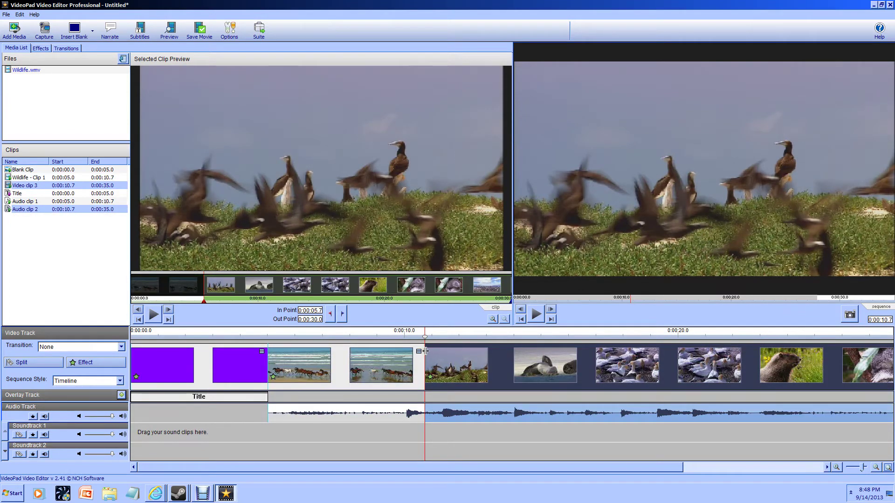
Step: Insert a 3-second purple blank at 0:10.7 between the horse and bird clips
{"action": "left_click", "coordinate": [73, 31]}
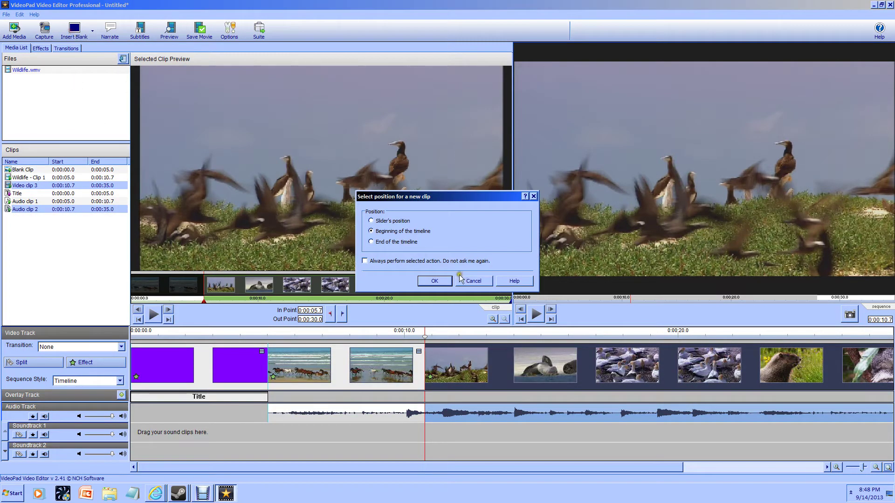
{"action": "left_click", "coordinate": [429, 286]}
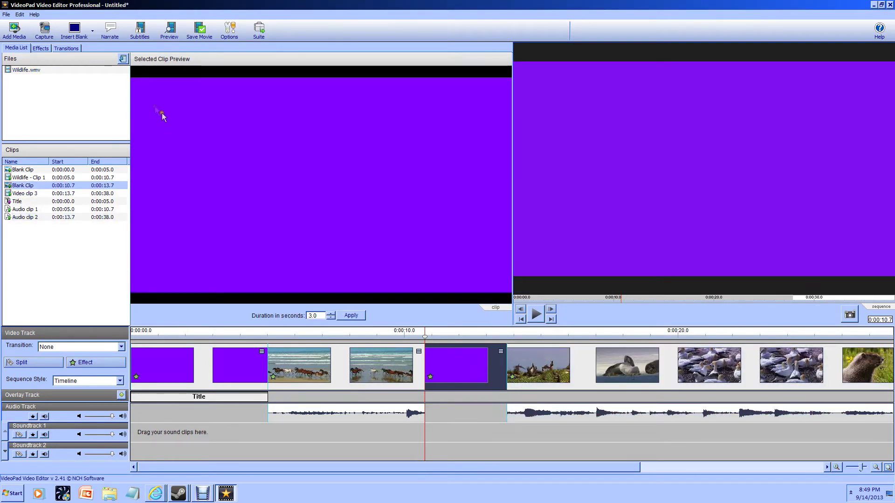
{"action": "left_click", "coordinate": [93, 31]}
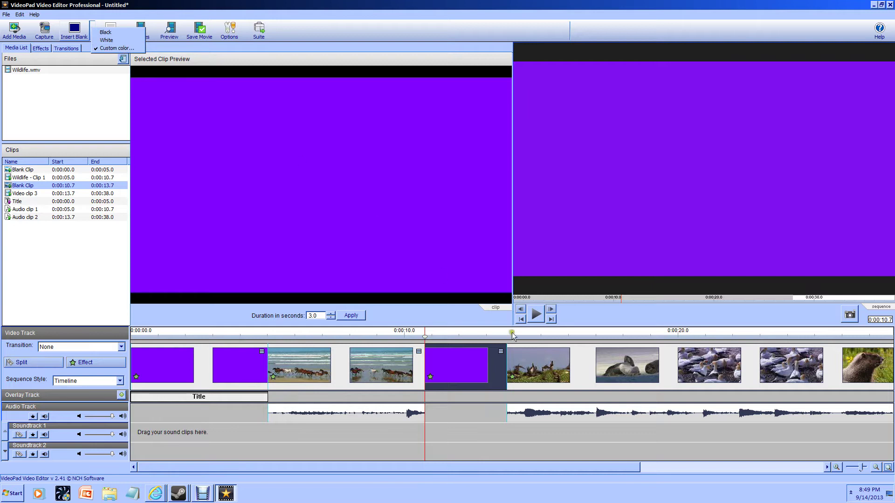
{"action": "left_click", "coordinate": [427, 345]}
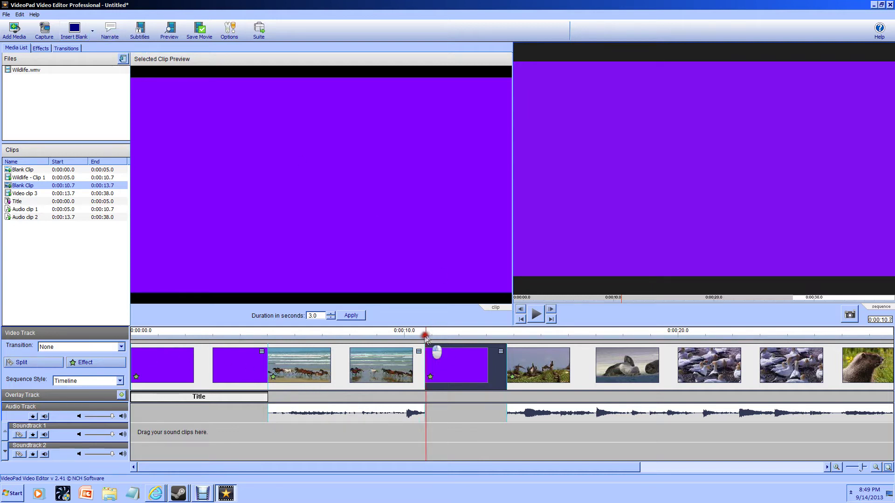
{"action": "left_click_drag", "start_coordinate": [425, 338], "coordinate": [460, 337]}
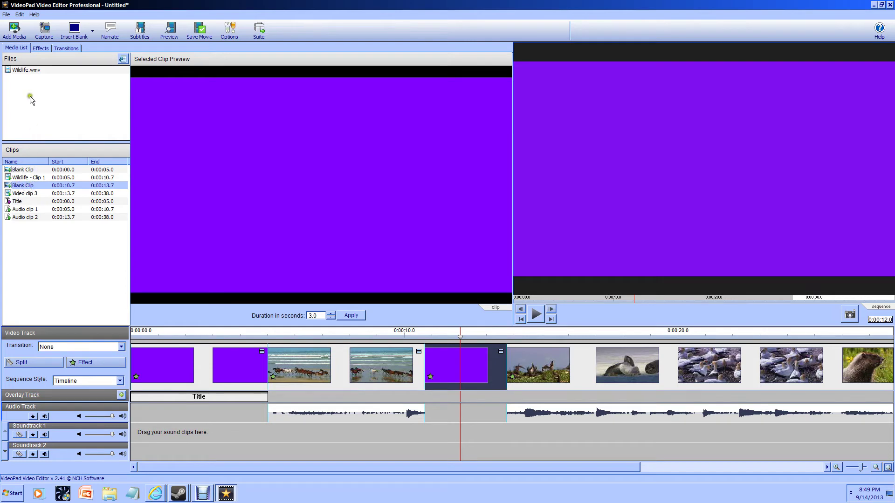
{"action": "left_click", "coordinate": [120, 395]}
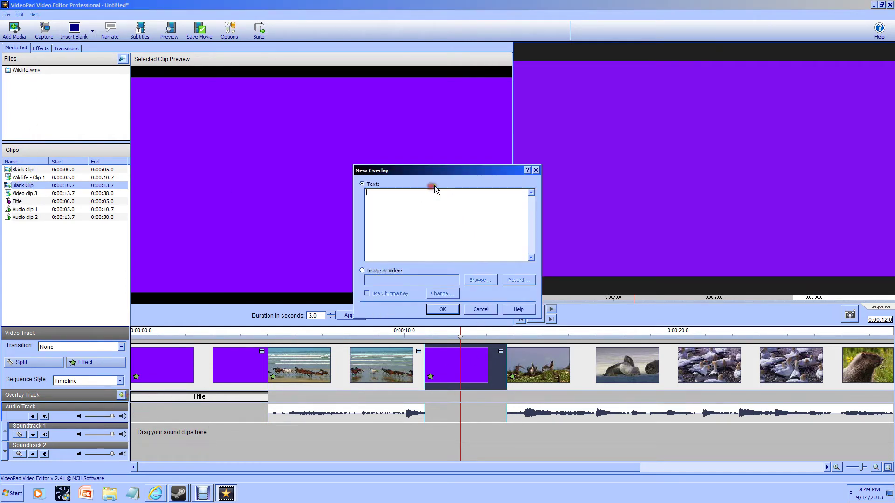
Step: Create a 'Title 2' text overlay aligned over the blank from 0:10.7 to 0:13.7
{"action": "type", "text": "Title 2"}
{"action": "left_click", "coordinate": [441, 309]}
{"action": "left_click", "coordinate": [446, 395]}
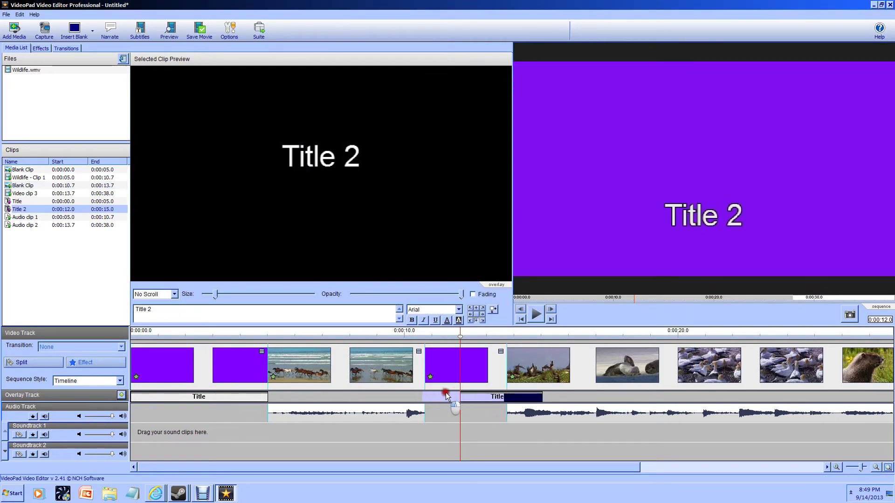
{"action": "left_click_drag", "start_coordinate": [445, 395], "coordinate": [446, 397]}
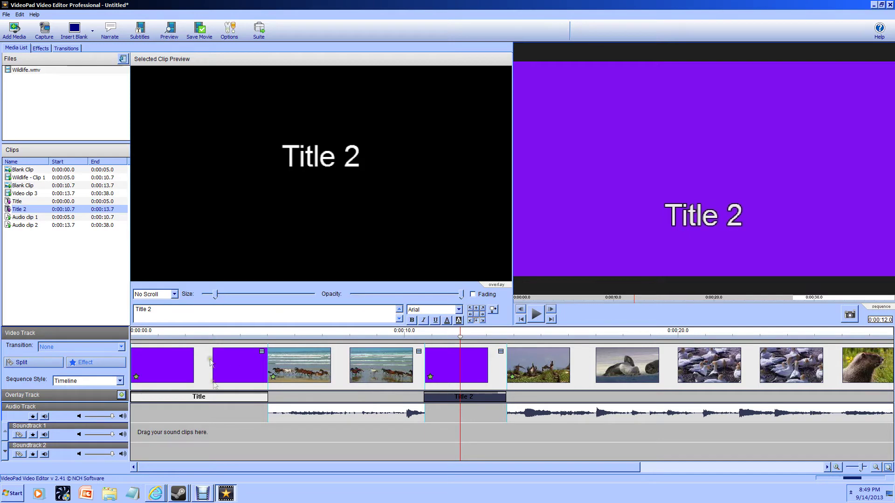
Step: Overlay Russian_Support_BF3.png from Pictures on the third blank, 0:18.3–0:21.3
{"action": "left_click", "coordinate": [632, 365]}
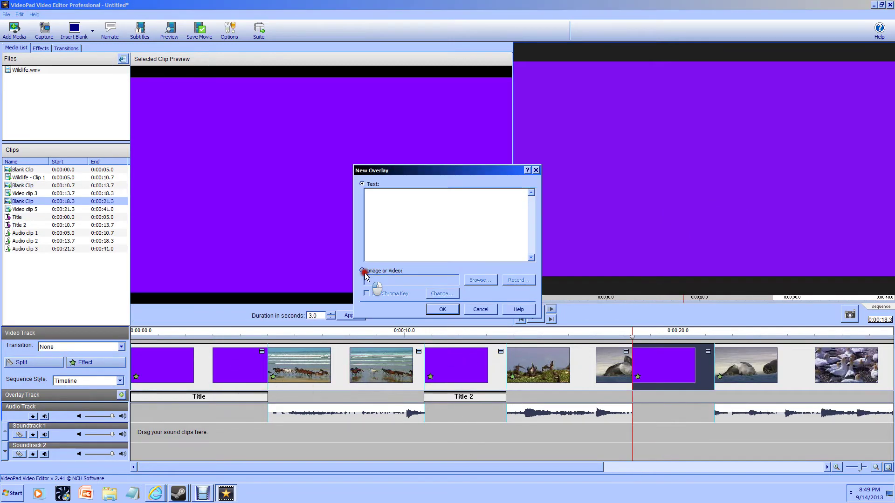
{"action": "left_click", "coordinate": [474, 281]}
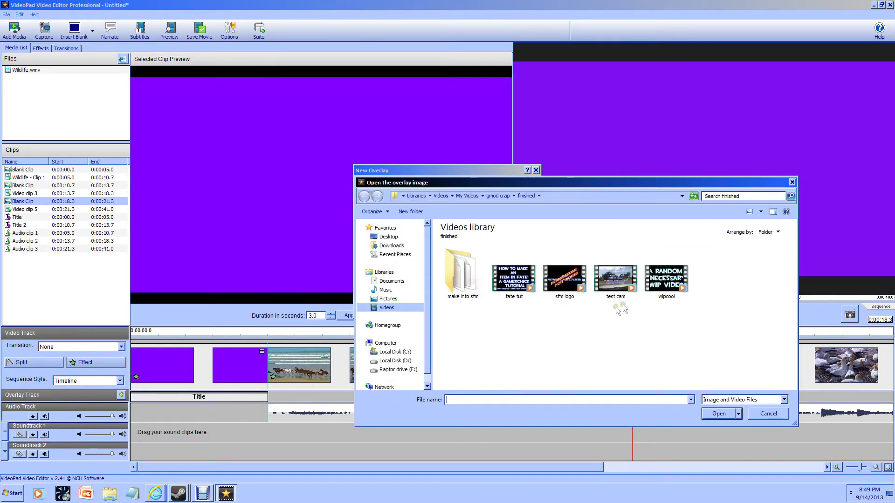
{"action": "left_click_drag", "start_coordinate": [567, 168], "coordinate": [606, 137]}
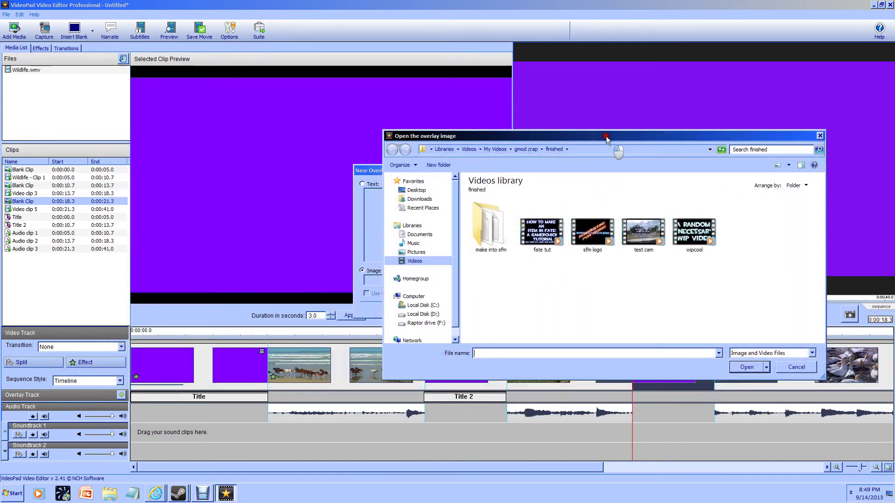
{"action": "left_click", "coordinate": [414, 252]}
{"action": "left_click_drag", "start_coordinate": [821, 207], "coordinate": [821, 306]}
{"action": "left_click", "coordinate": [546, 285]}
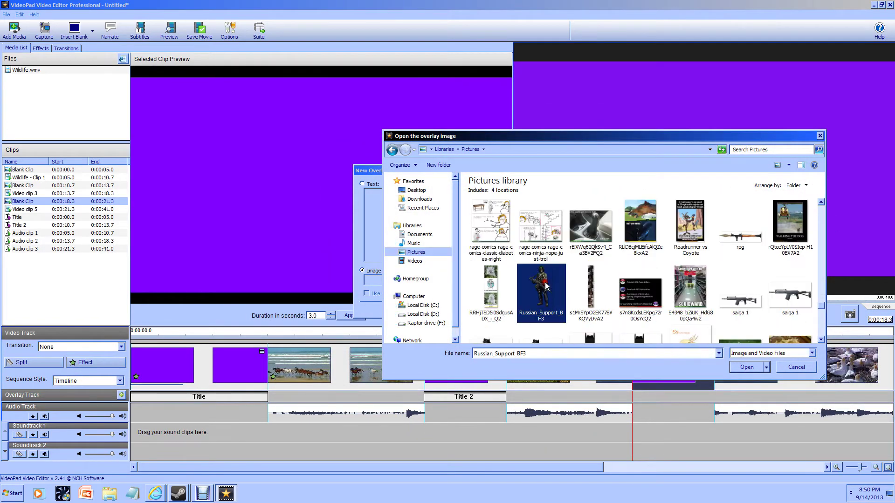
{"action": "left_click", "coordinate": [747, 367]}
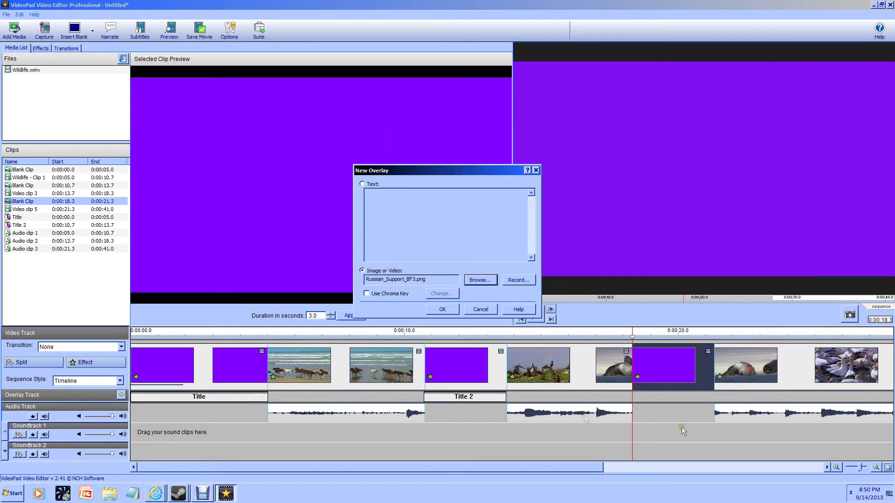
{"action": "left_click", "coordinate": [441, 310]}
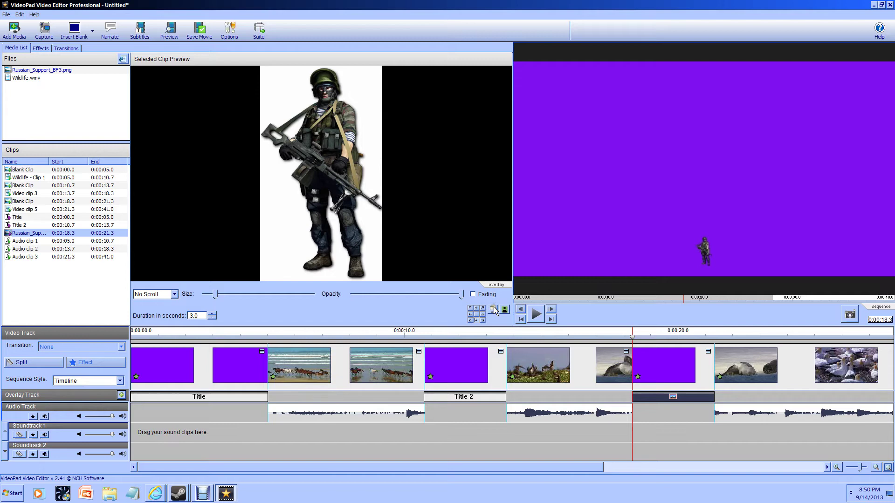
Step: Centre the soldier overlay, enlarge it to nearly full height, and turn on Fading
{"action": "left_click", "coordinate": [476, 314]}
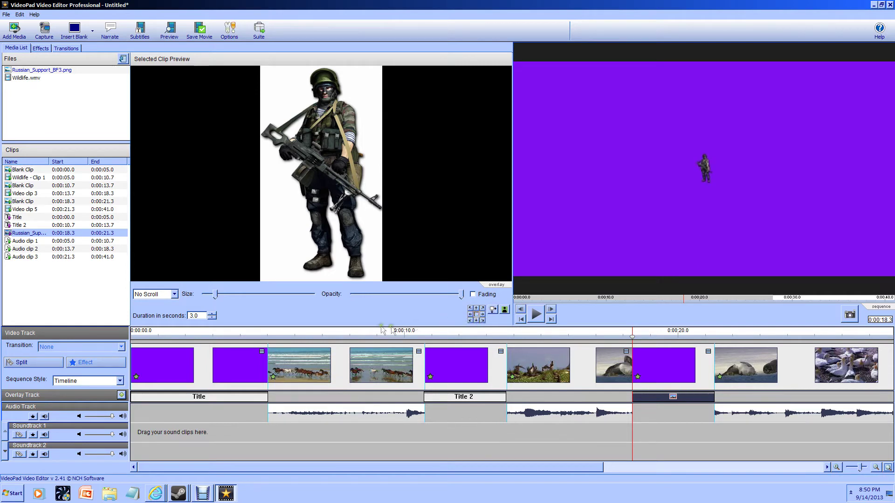
{"action": "left_click_drag", "start_coordinate": [215, 294], "coordinate": [295, 295]}
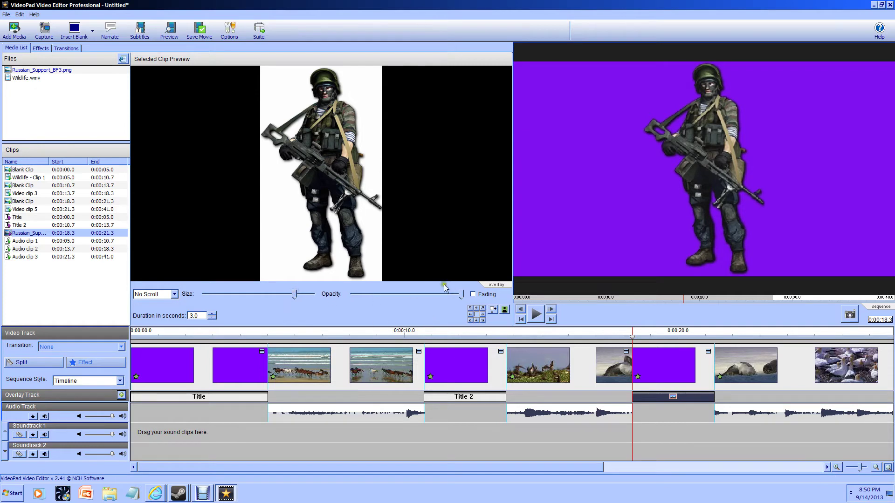
{"action": "mouse_move", "coordinate": [464, 295]}
{"action": "left_mouse_down"}
{"action": "mouse_move", "coordinate": [350, 294]}
{"action": "mouse_move", "coordinate": [480, 295]}
{"action": "left_mouse_up"}
{"action": "left_click", "coordinate": [472, 295]}
{"action": "key", "text": "space"}
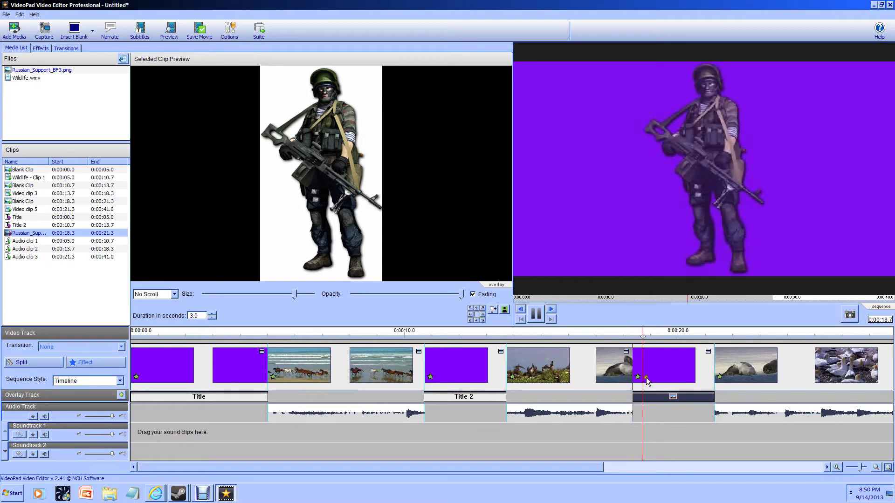
{"action": "key", "text": "space"}
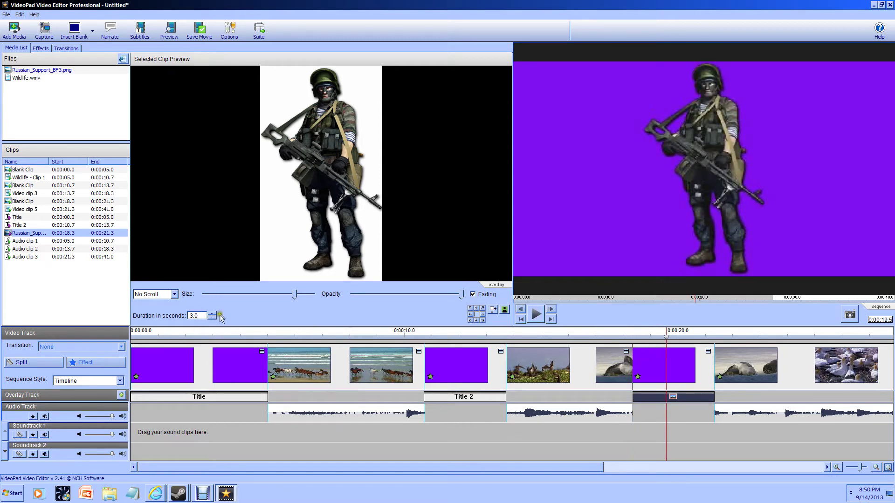
Step: Keep the overlay's scrolling at No Scroll and advance the playhead to the seals clip
{"action": "left_click", "coordinate": [177, 295]}
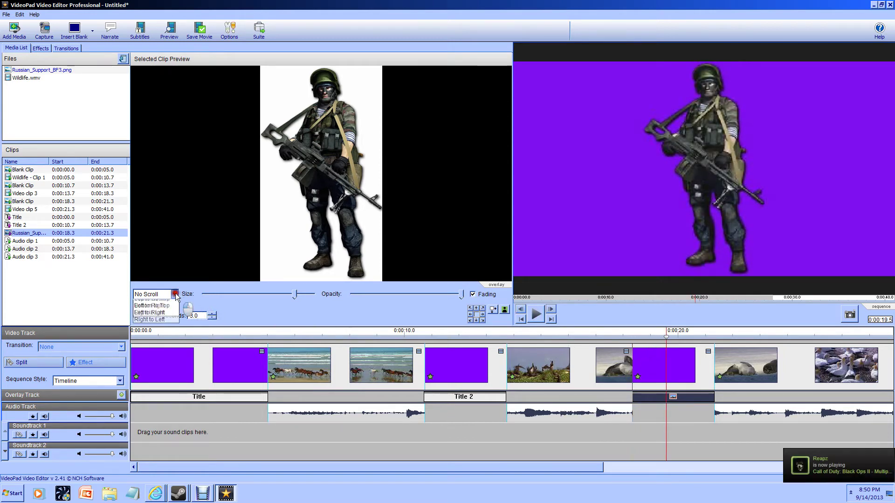
{"action": "left_click", "coordinate": [206, 297]}
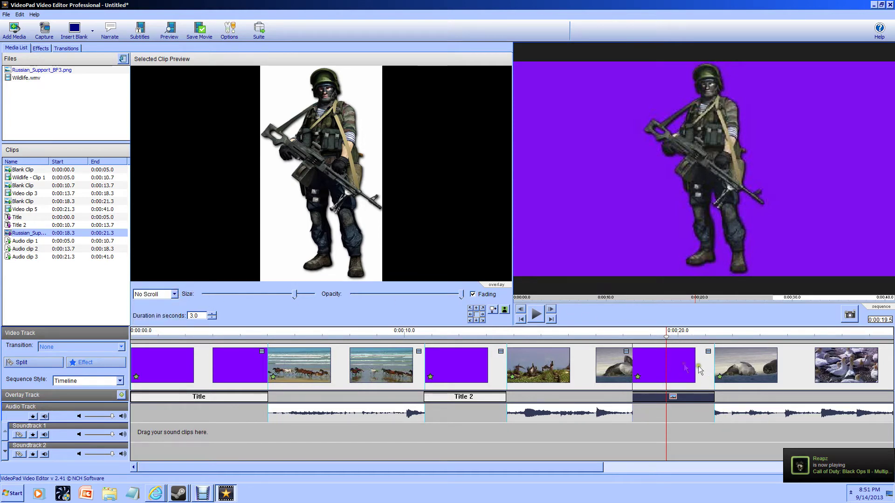
{"action": "left_click_drag", "start_coordinate": [676, 334], "coordinate": [784, 347]}
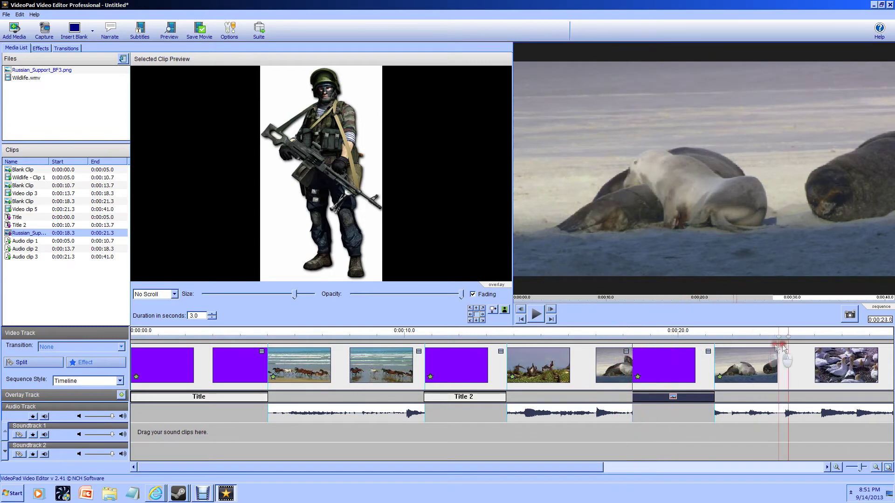
Step: Insert a blank clip at the slider's position within the seals footage
{"action": "left_click", "coordinate": [771, 361]}
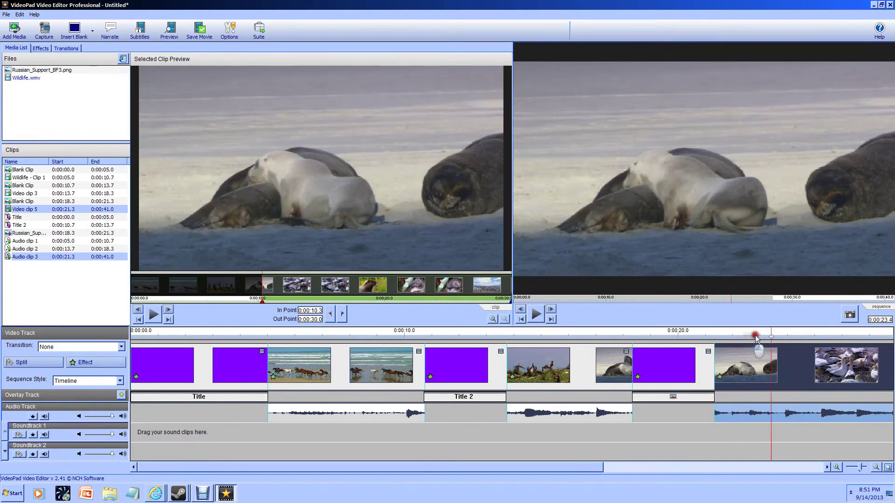
{"action": "key", "text": "ctrl+t"}
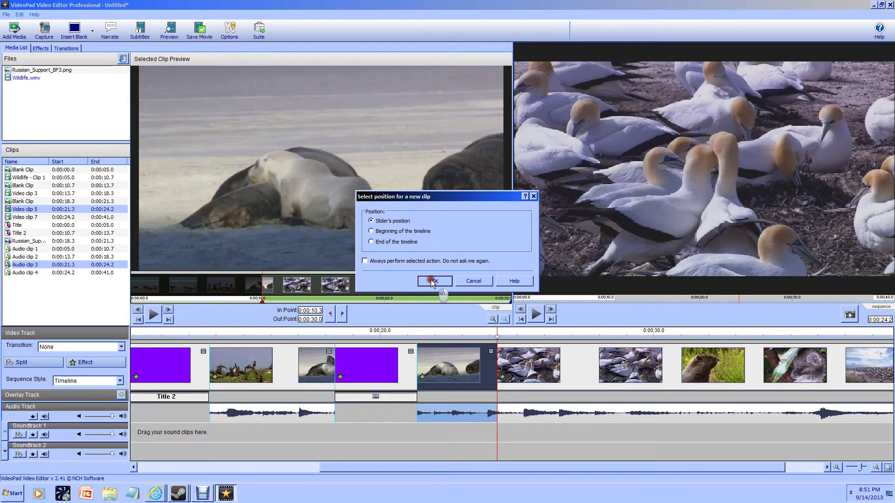
{"action": "left_click", "coordinate": [433, 281]}
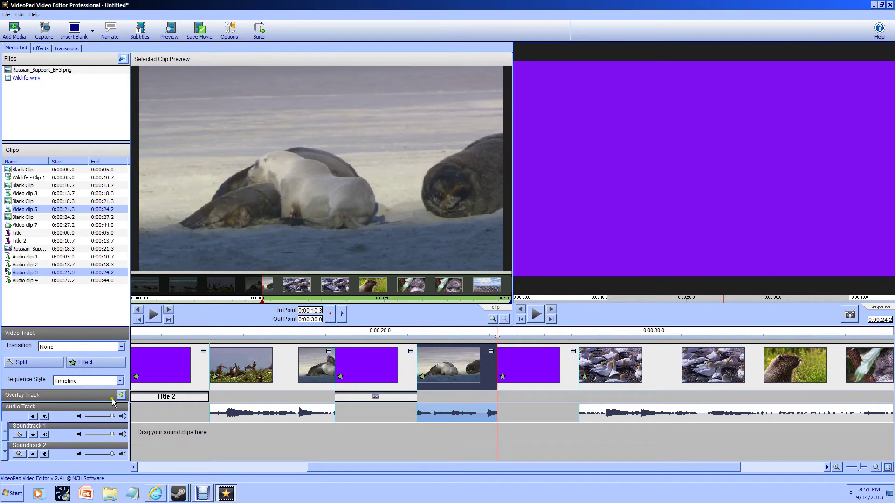
Step: Add sfm logo.mp4 as a video overlay on the new blank
{"action": "left_click", "coordinate": [120, 396]}
{"action": "left_click", "coordinate": [480, 280]}
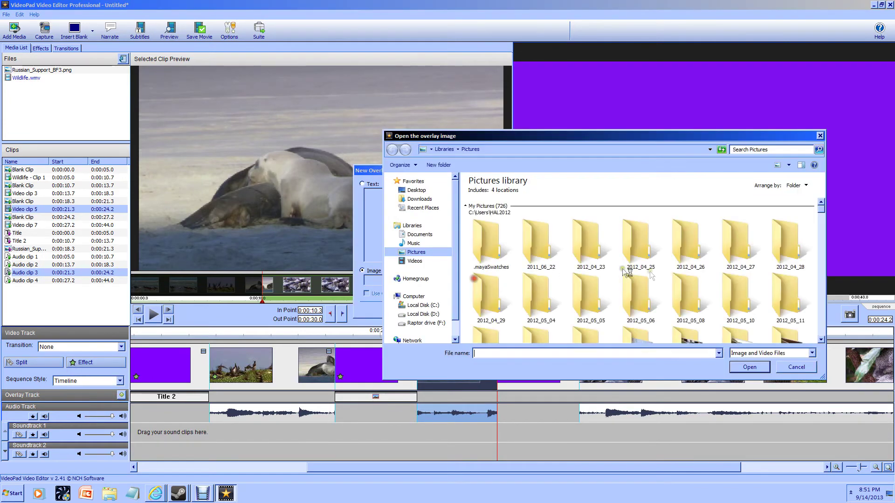
{"action": "left_click", "coordinate": [596, 246]}
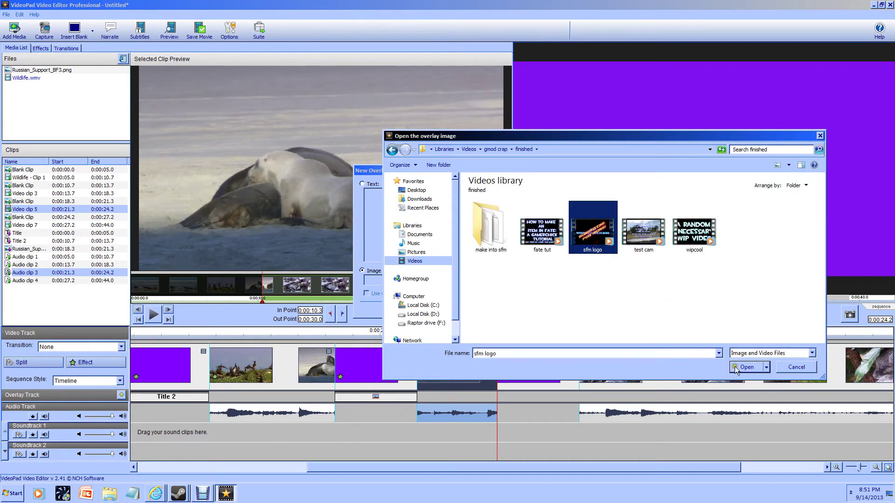
{"action": "left_click", "coordinate": [758, 371]}
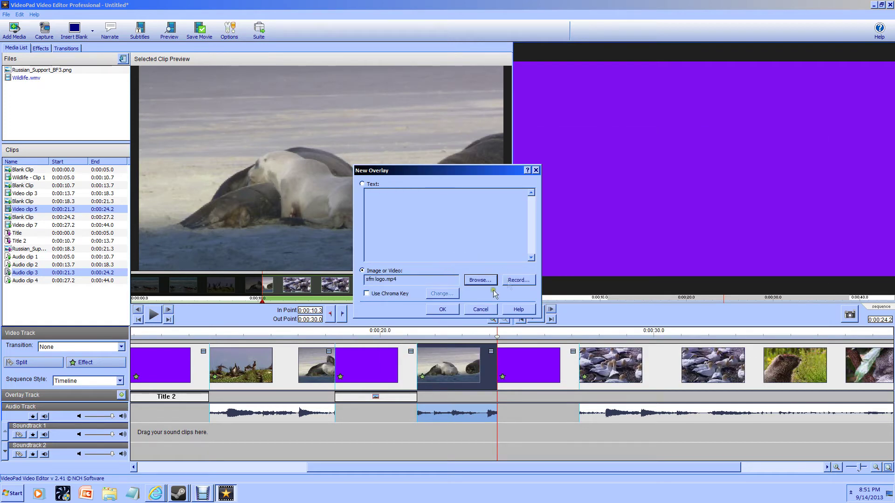
{"action": "left_click", "coordinate": [445, 310]}
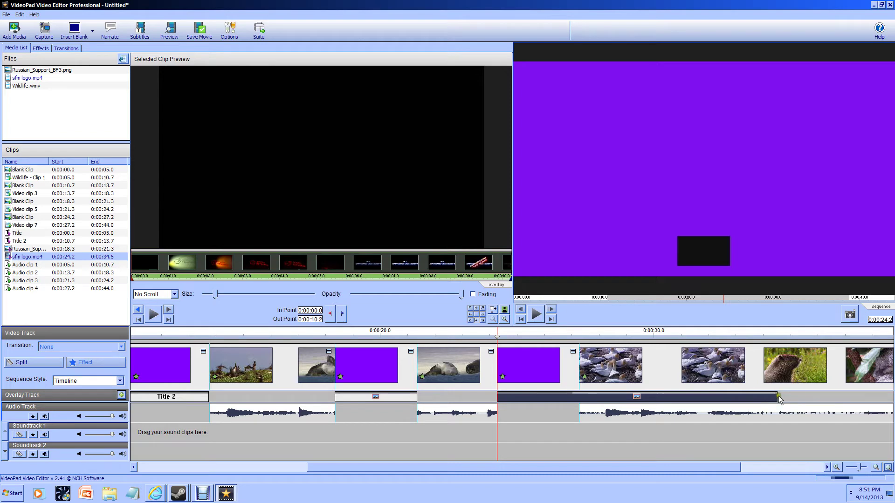
Step: Trim the sfm logo overlay to 3 seconds, enlarge it, and place it bottom-left
{"action": "left_click_drag", "start_coordinate": [777, 395], "coordinate": [579, 399]}
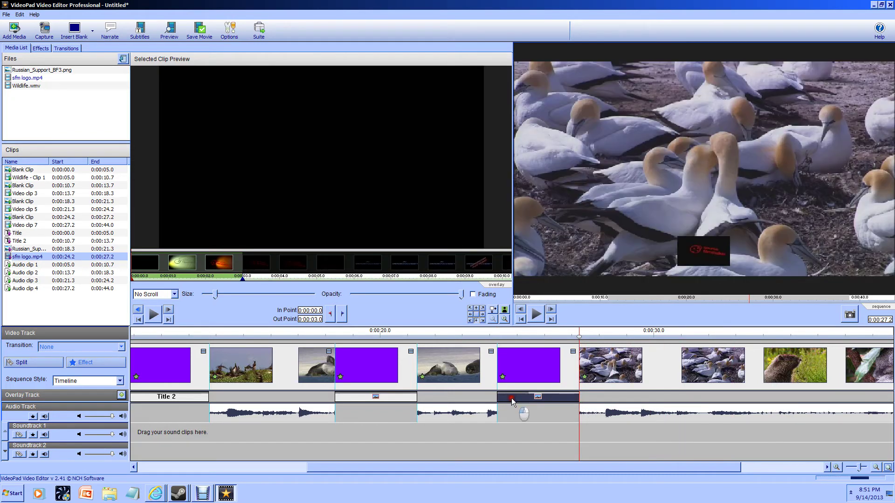
{"action": "left_click_drag", "start_coordinate": [582, 337], "coordinate": [502, 337]}
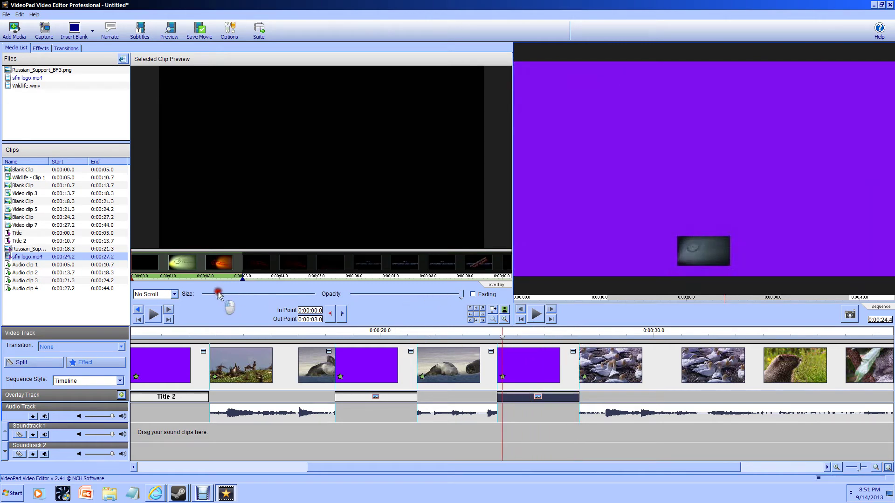
{"action": "left_click_drag", "start_coordinate": [228, 295], "coordinate": [230, 295]}
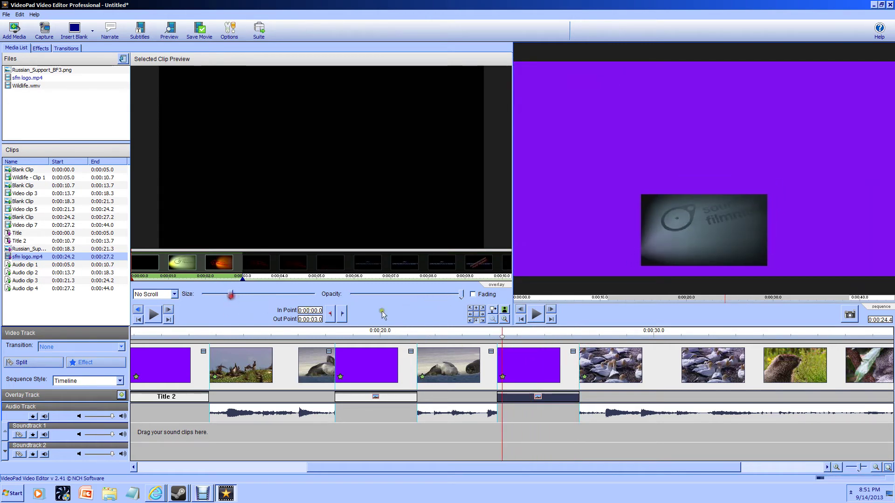
{"action": "left_click", "coordinate": [470, 320]}
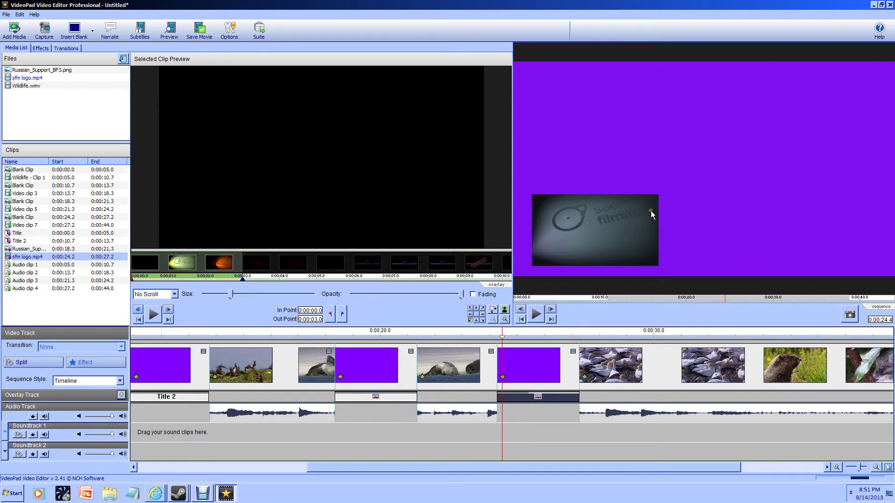
{"action": "key", "text": "space"}
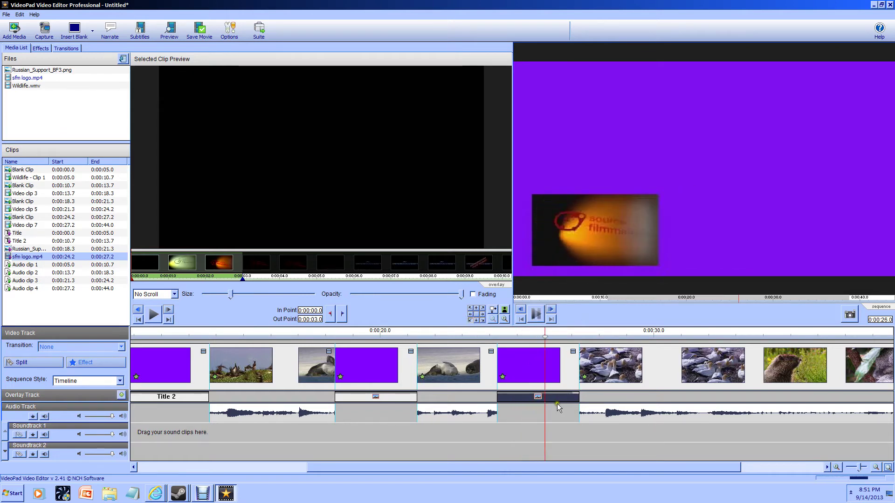
{"action": "left_click_drag", "start_coordinate": [542, 402], "coordinate": [437, 399]}
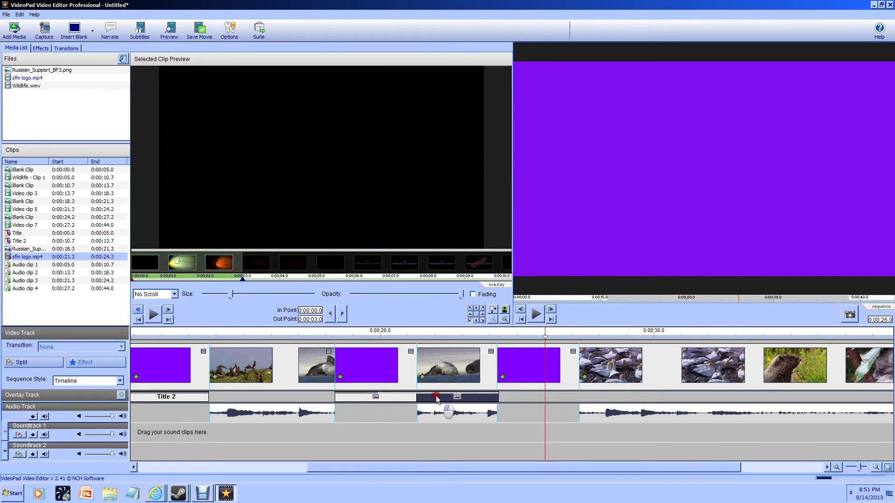
Step: Preview the sfm logo overlay over the seals clip from 0:21.3 to 0:24.3
{"action": "left_click_drag", "start_coordinate": [545, 336], "coordinate": [423, 337]}
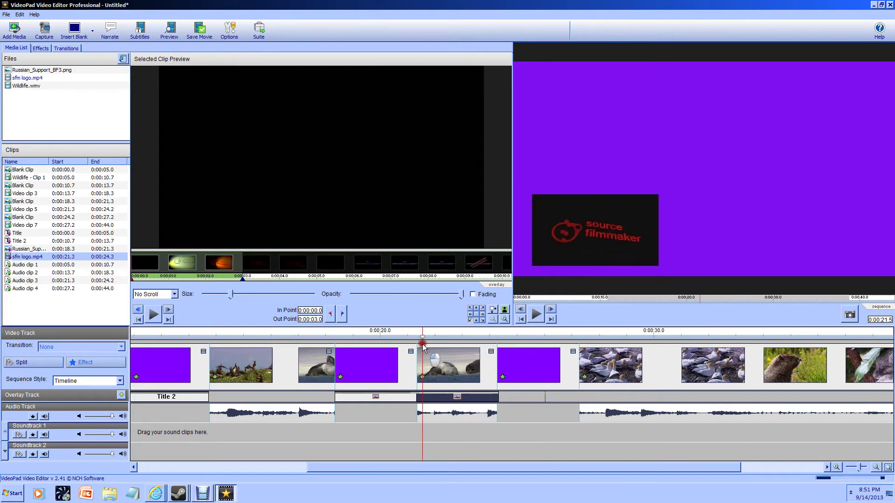
{"action": "left_click", "coordinate": [448, 372]}
{"action": "key", "text": "space"}
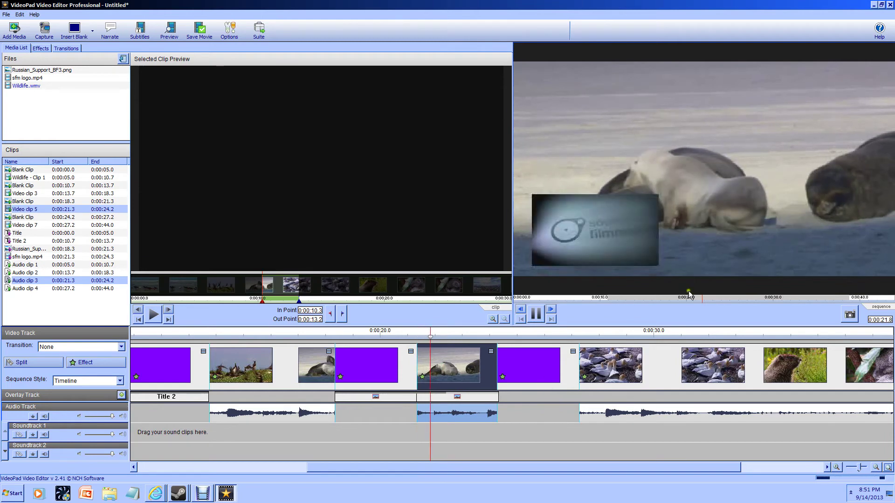
{"action": "key", "text": "space"}
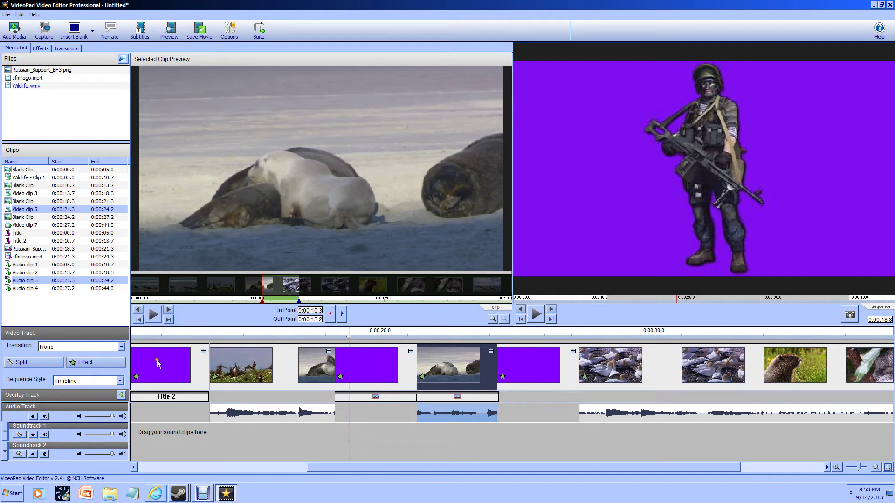
{"action": "left_click", "coordinate": [627, 382]}
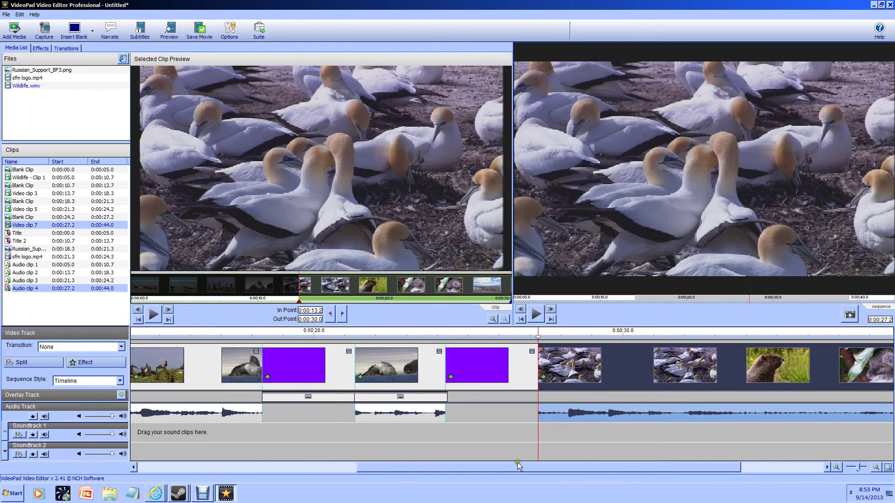
{"action": "left_click_drag", "start_coordinate": [519, 466], "coordinate": [606, 466]}
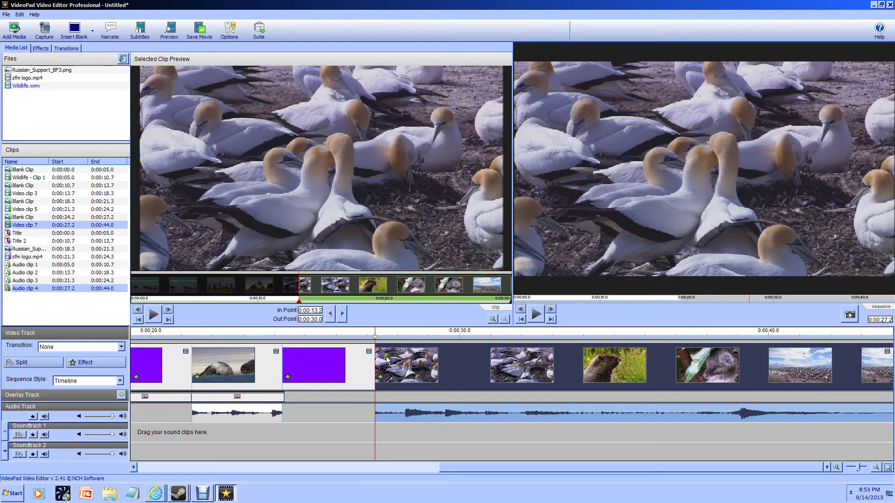
Step: Open the Add Files window, then close it without adding anything
{"action": "left_click", "coordinate": [14, 32]}
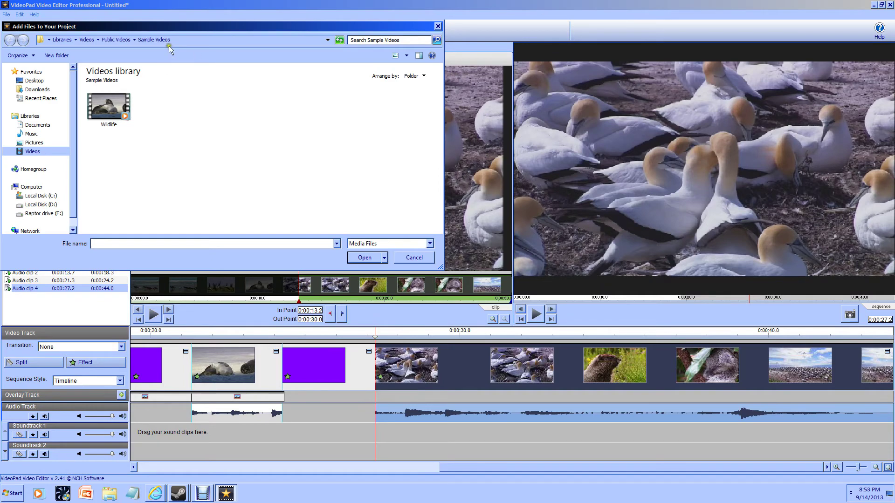
{"action": "left_click", "coordinate": [116, 39]}
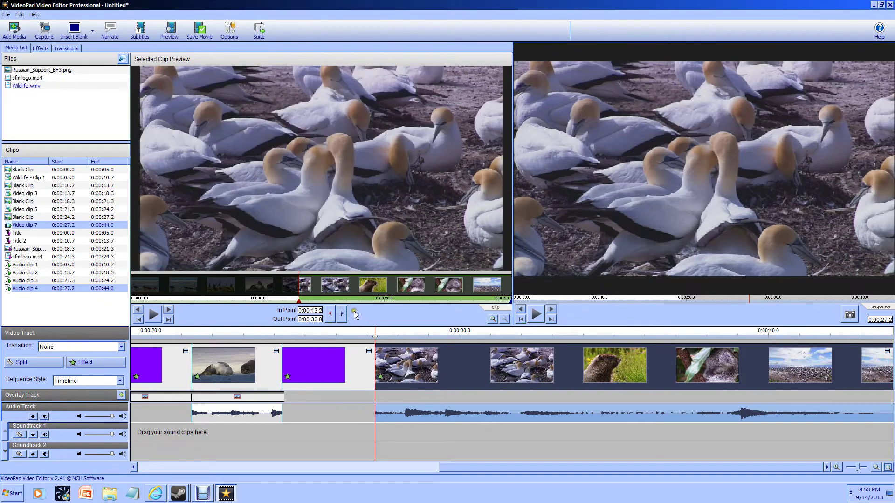
{"action": "key", "text": "Escape"}
Step: Place sfm logo.mp4 on the video track at 0:00:27.2 and show its transition choices
{"action": "left_click_drag", "start_coordinate": [32, 79], "coordinate": [375, 363]}
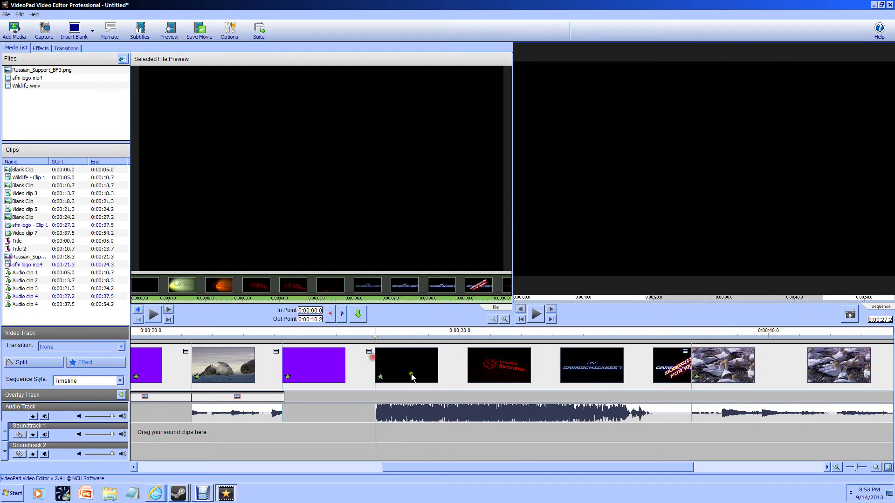
{"action": "left_click", "coordinate": [425, 353]}
{"action": "left_click", "coordinate": [405, 349]}
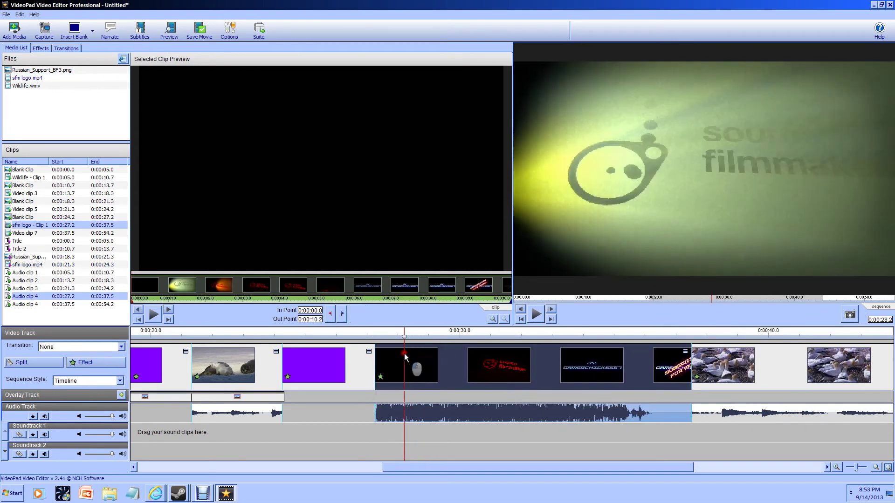
{"action": "left_click", "coordinate": [686, 353]}
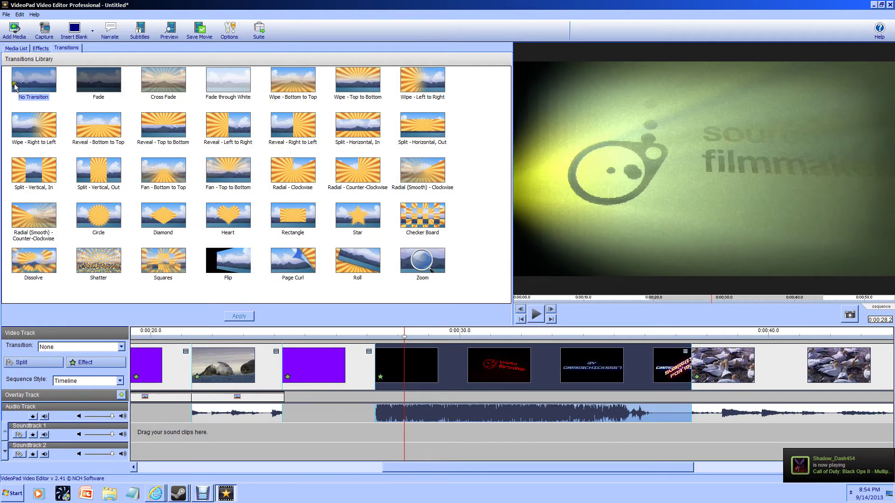
Step: Apply a 7.0-second Shatter transition to the sfm logo clip
{"action": "left_click", "coordinate": [172, 87]}
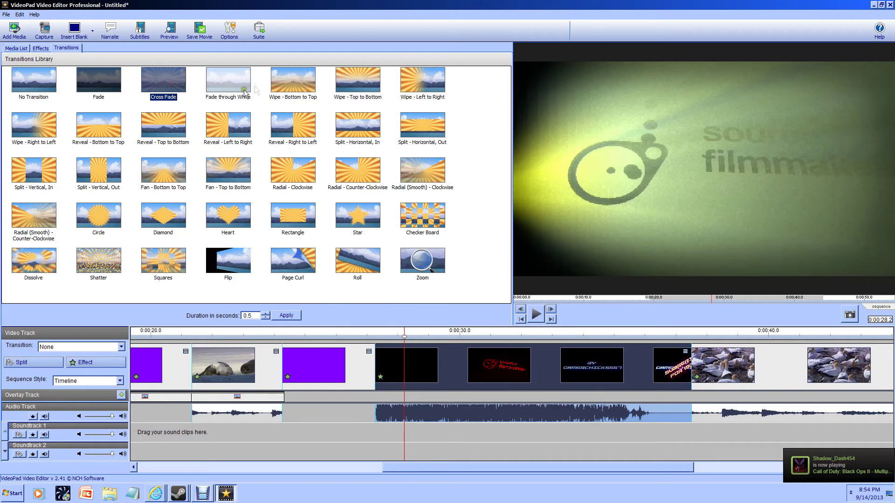
{"action": "left_click", "coordinate": [294, 83]}
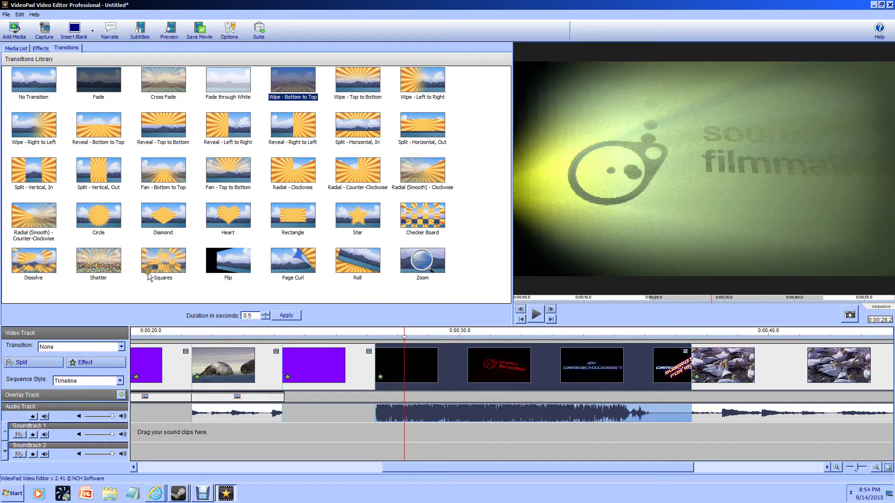
{"action": "left_click", "coordinate": [100, 261]}
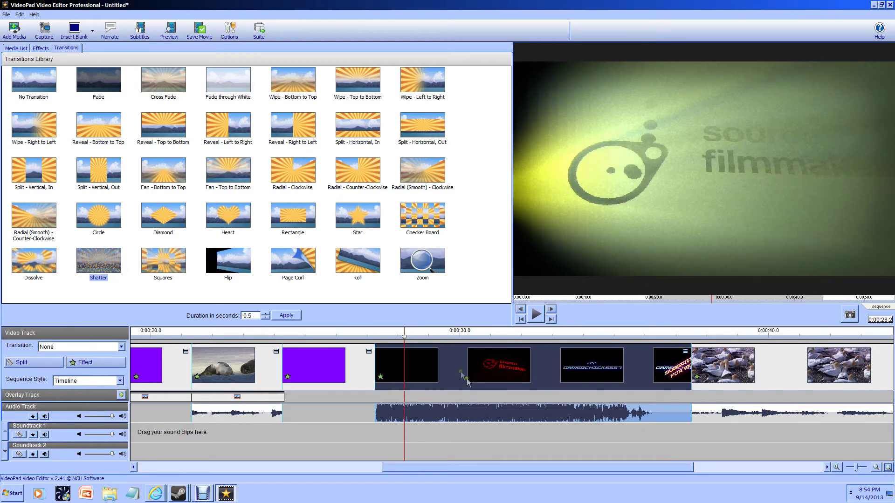
{"action": "left_click", "coordinate": [283, 318]}
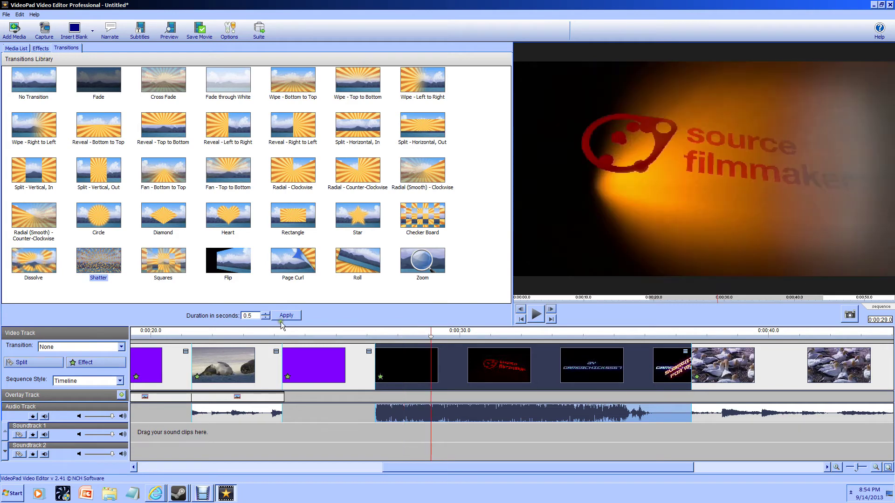
{"action": "left_click", "coordinate": [265, 315]}
{"action": "left_click", "coordinate": [264, 314]}
{"action": "left_click", "coordinate": [265, 315]}
{"action": "left_click", "coordinate": [265, 314]}
{"action": "left_click", "coordinate": [264, 315]}
{"action": "left_click", "coordinate": [285, 316]}
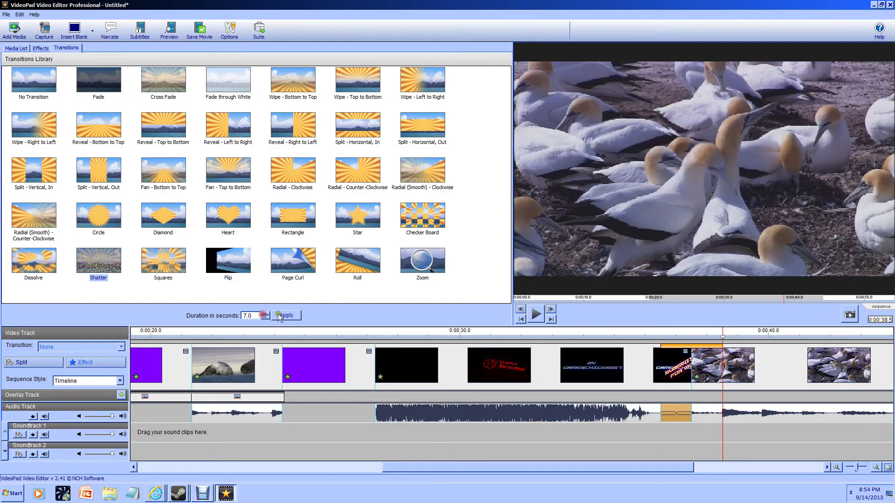
Step: Check the logo clip's new transition, then begin adding media files
{"action": "scroll", "coordinate": [444, 423], "scroll_direction": "down", "scroll_amount": 4}
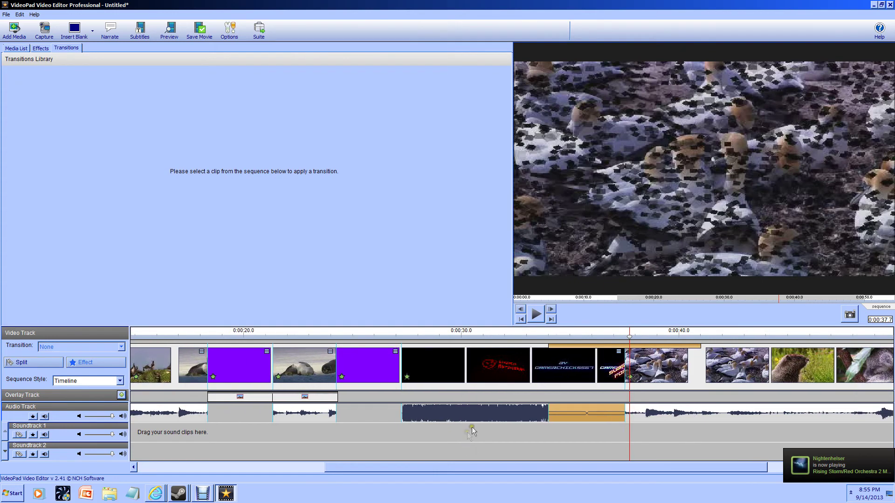
{"action": "scroll", "coordinate": [611, 413], "scroll_direction": "down", "scroll_amount": 2}
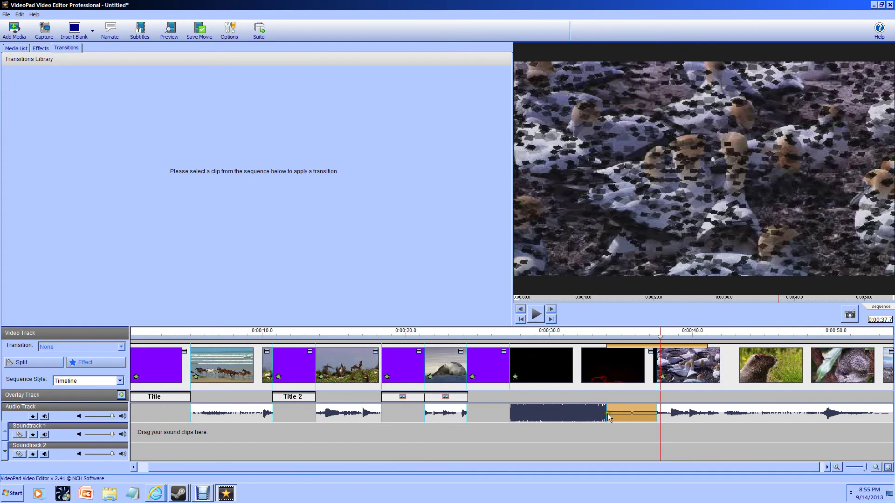
{"action": "left_click", "coordinate": [540, 376]}
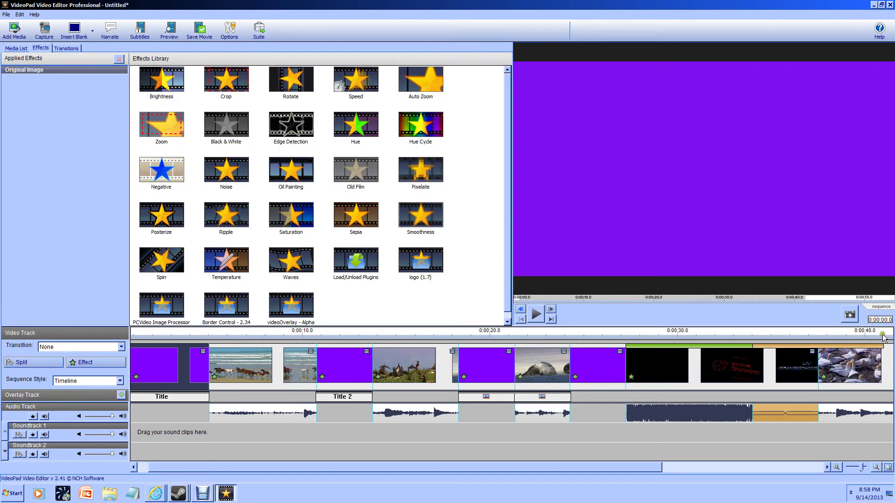
{"action": "scroll", "coordinate": [232, 432], "scroll_direction": "up", "scroll_amount": 4}
{"action": "left_click", "coordinate": [14, 28]}
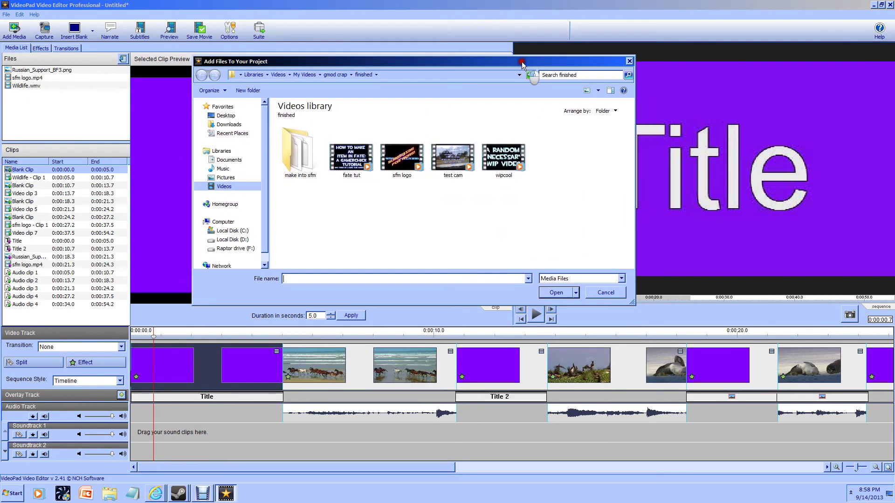
Step: Import '04 Hot Rockin' [-]' from Music > Judas Priest > The Best of Judas Priest
{"action": "left_click_drag", "start_coordinate": [522, 64], "coordinate": [537, 64]}
{"action": "left_click", "coordinate": [237, 168]}
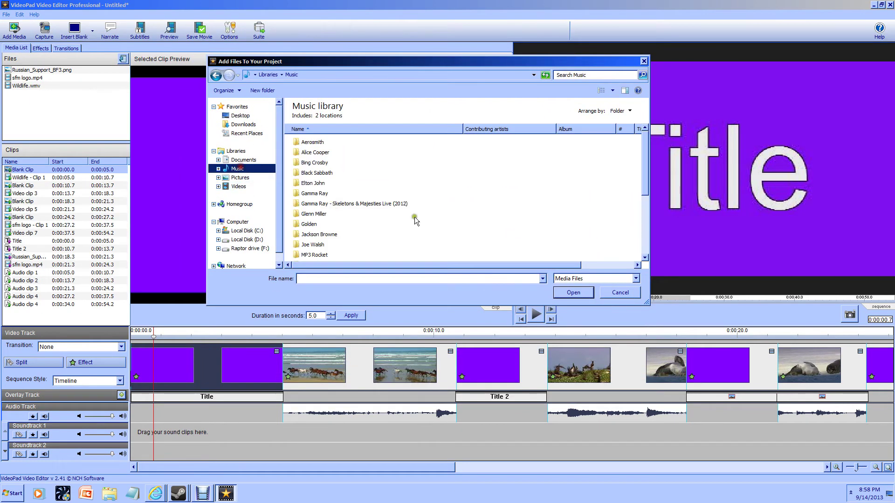
{"action": "left_click_drag", "start_coordinate": [642, 162], "coordinate": [630, 193]}
{"action": "left_click", "coordinate": [311, 193]}
{"action": "double_click", "coordinate": [313, 195]}
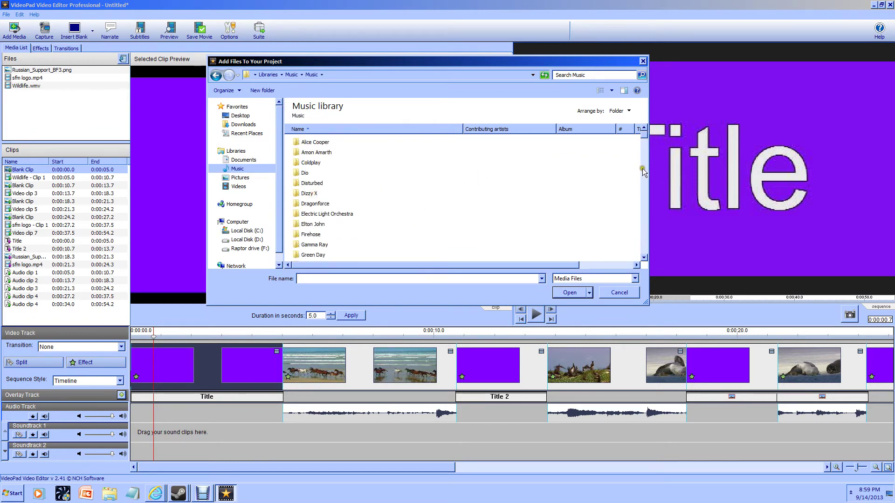
{"action": "left_click_drag", "start_coordinate": [645, 139], "coordinate": [651, 170]}
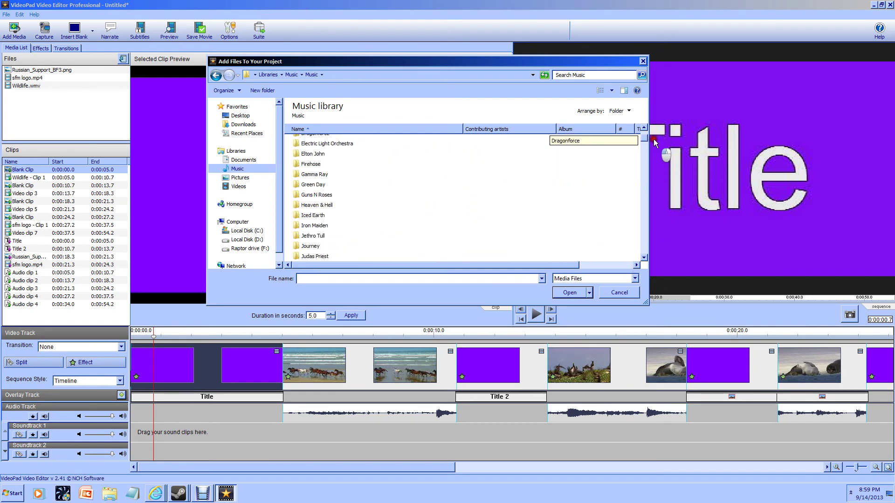
{"action": "left_click_drag", "start_coordinate": [654, 139], "coordinate": [655, 150]}
{"action": "double_click", "coordinate": [322, 216]}
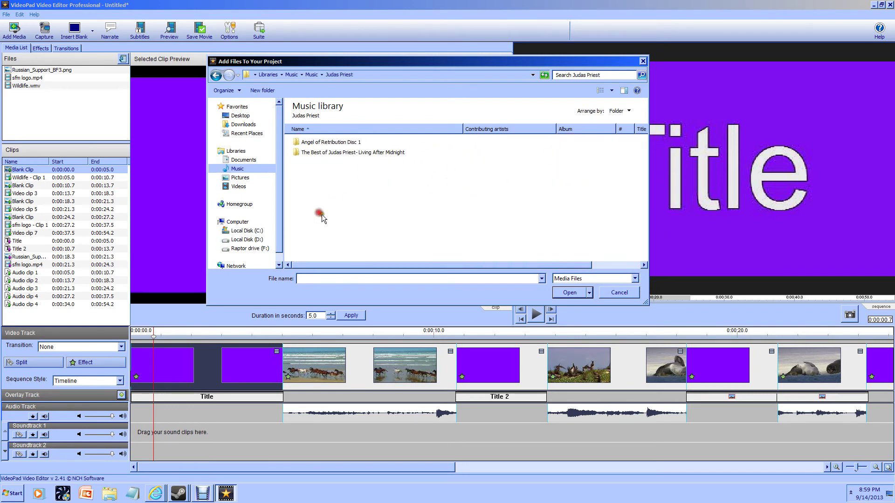
{"action": "double_click", "coordinate": [338, 153]}
{"action": "left_click", "coordinate": [327, 173]}
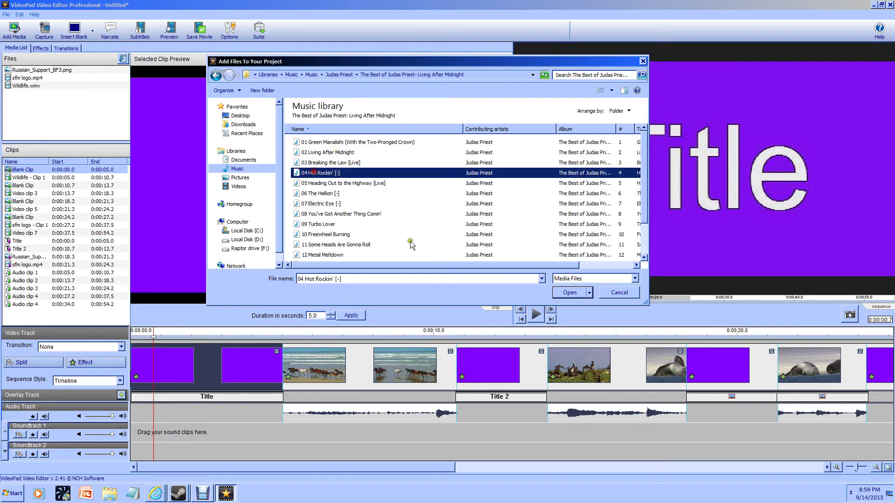
{"action": "left_click", "coordinate": [569, 293]}
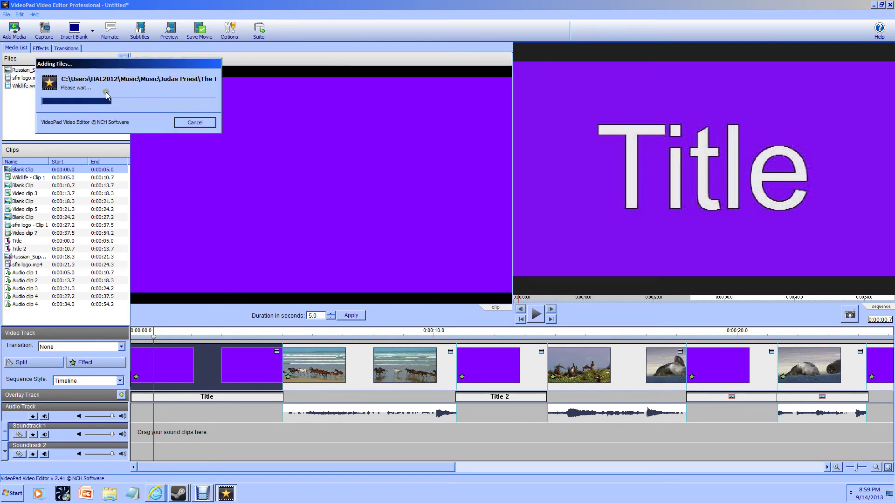
{"action": "left_click", "coordinate": [50, 79]}
Step: Place the Hot Rockin' track on Soundtrack 1 at 0:00:00 and trim it to end at 0:00:05.0
{"action": "left_click", "coordinate": [43, 70]}
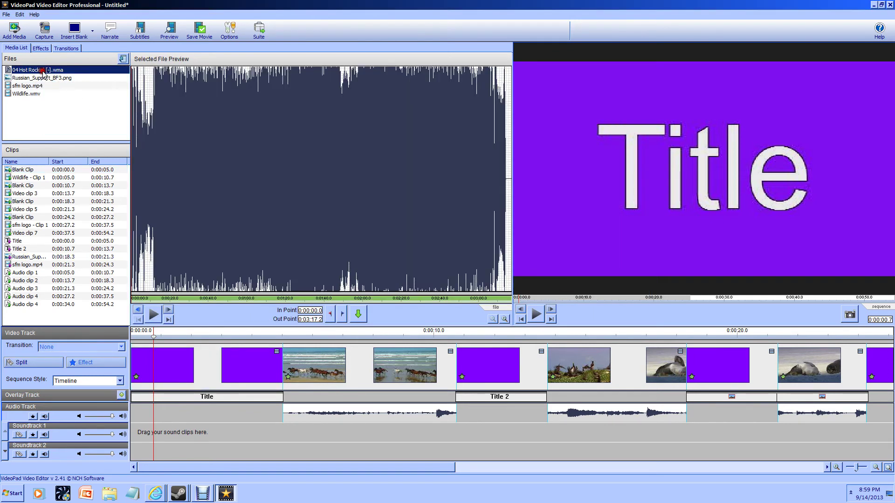
{"action": "left_click_drag", "start_coordinate": [29, 73], "coordinate": [147, 433]}
{"action": "scroll", "coordinate": [437, 447], "scroll_direction": "down", "scroll_amount": 5}
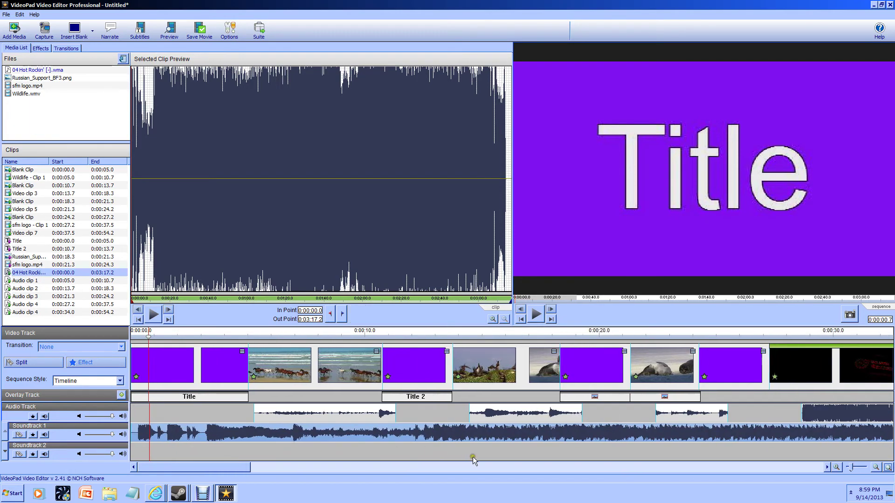
{"action": "scroll", "coordinate": [437, 447], "scroll_direction": "down", "scroll_amount": 3}
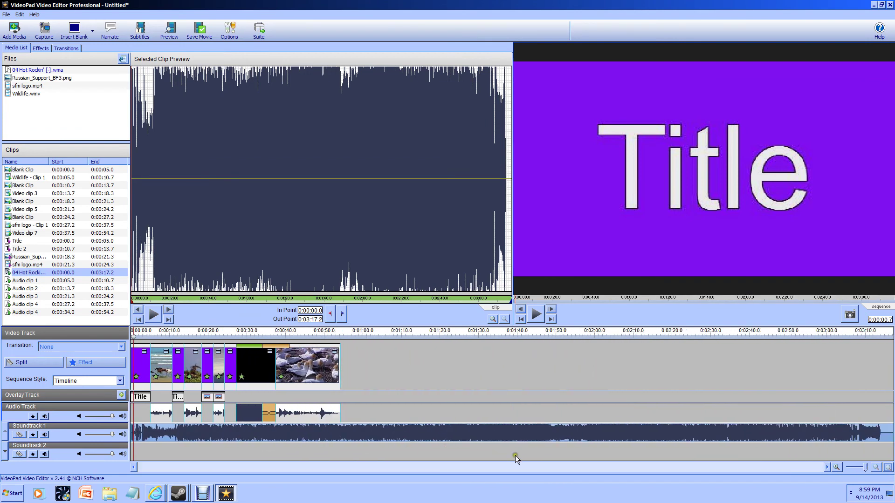
{"action": "left_click_drag", "start_coordinate": [892, 430], "coordinate": [150, 434]}
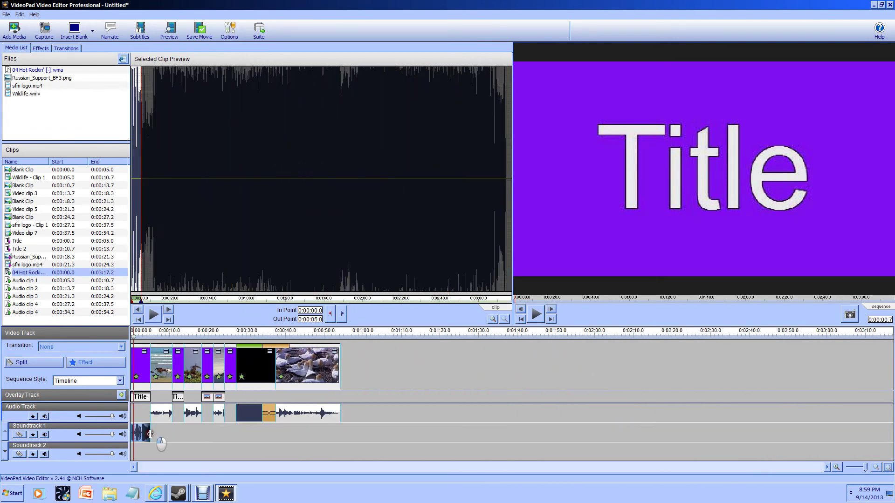
{"action": "scroll", "coordinate": [154, 436], "scroll_direction": "up", "scroll_amount": 5}
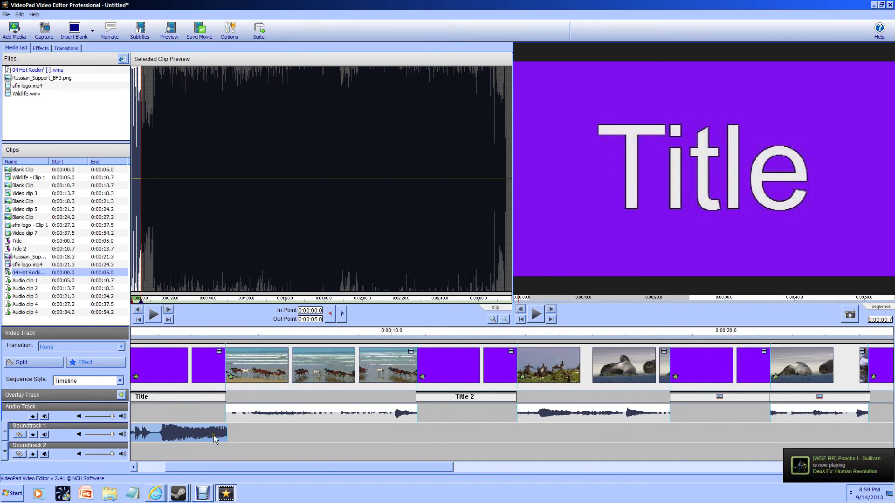
{"action": "left_click_drag", "start_coordinate": [221, 472], "coordinate": [193, 472]}
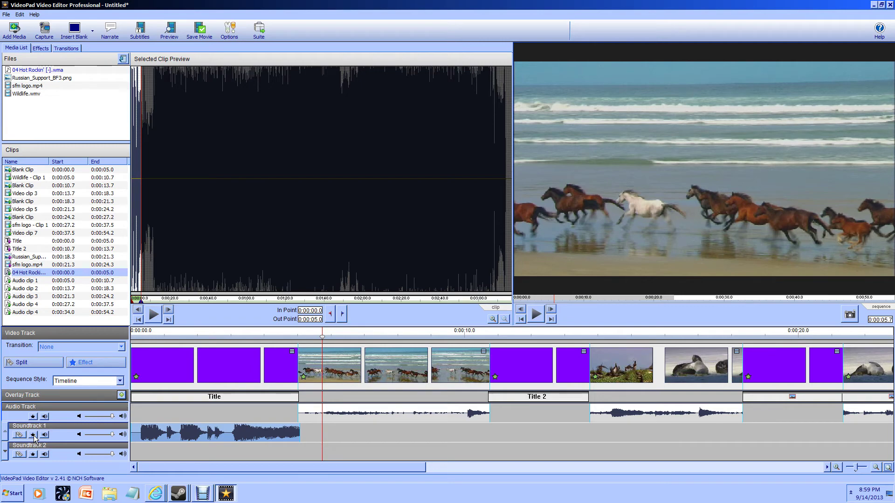
Step: Try adding a Reverb effect to Soundtrack 1's effect chain, then discard it unapplied
{"action": "left_click", "coordinate": [33, 435]}
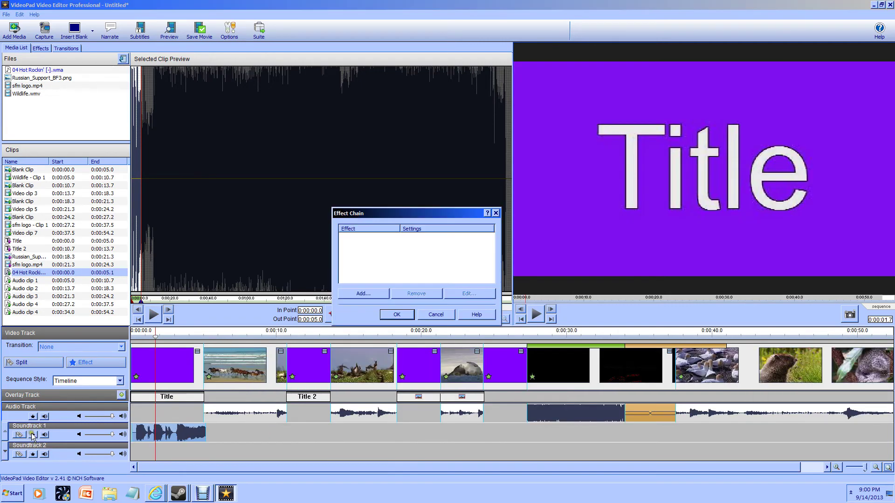
{"action": "left_click", "coordinate": [359, 294]}
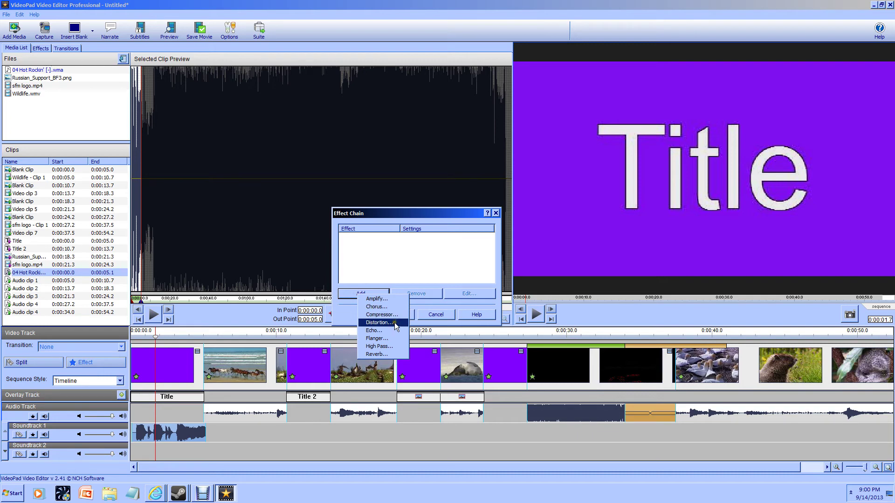
{"action": "left_click", "coordinate": [388, 355]}
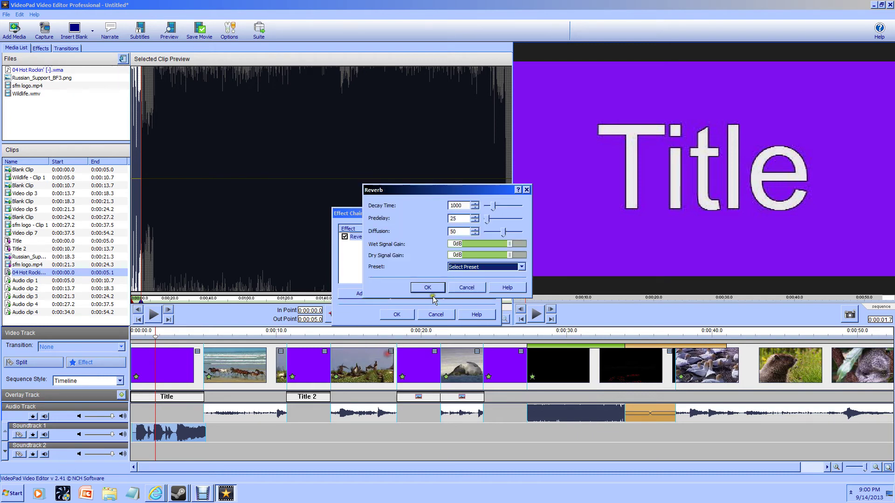
{"action": "left_click", "coordinate": [513, 268]}
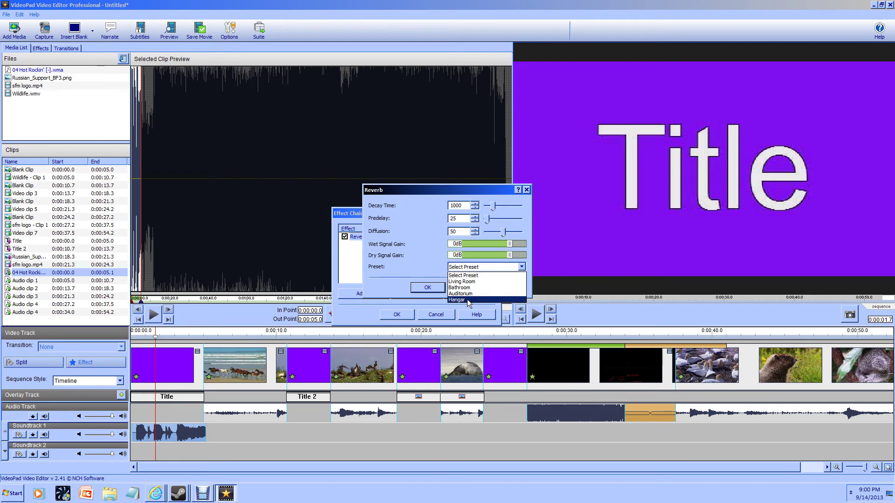
{"action": "left_click", "coordinate": [496, 210]}
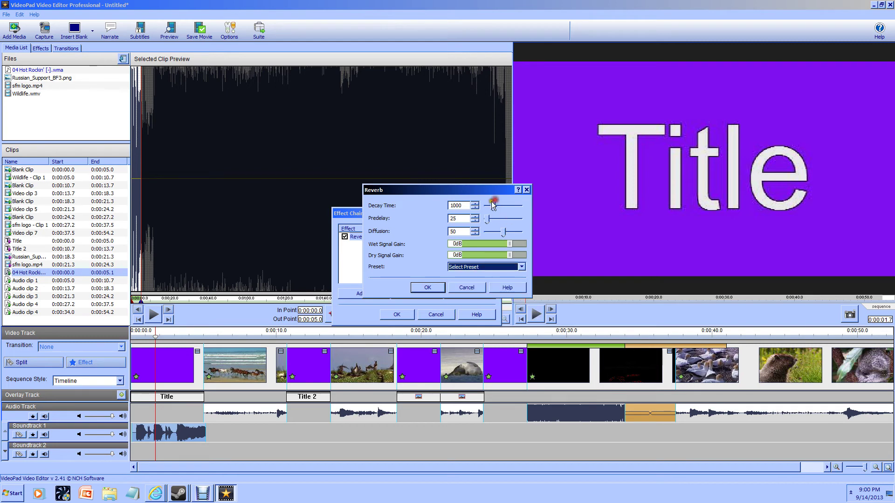
{"action": "left_click", "coordinate": [526, 190]}
{"action": "left_click", "coordinate": [435, 315]}
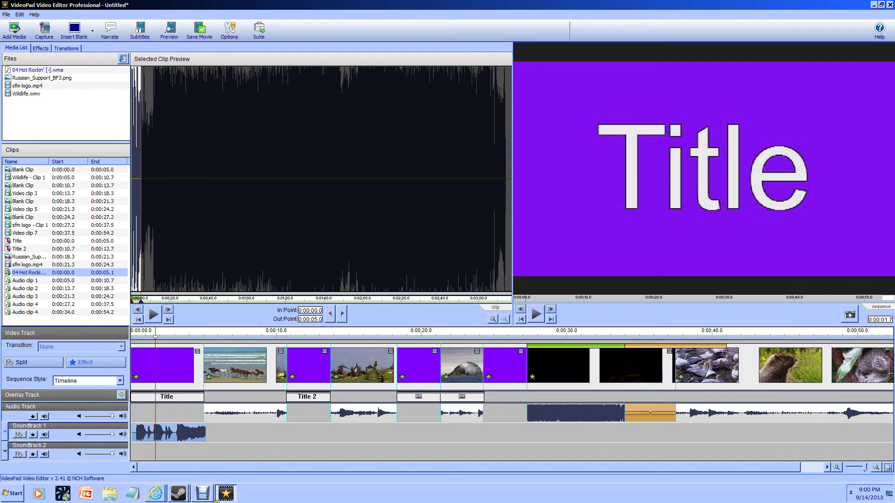
{"action": "scroll", "coordinate": [202, 421], "scroll_direction": "down", "scroll_amount": 1}
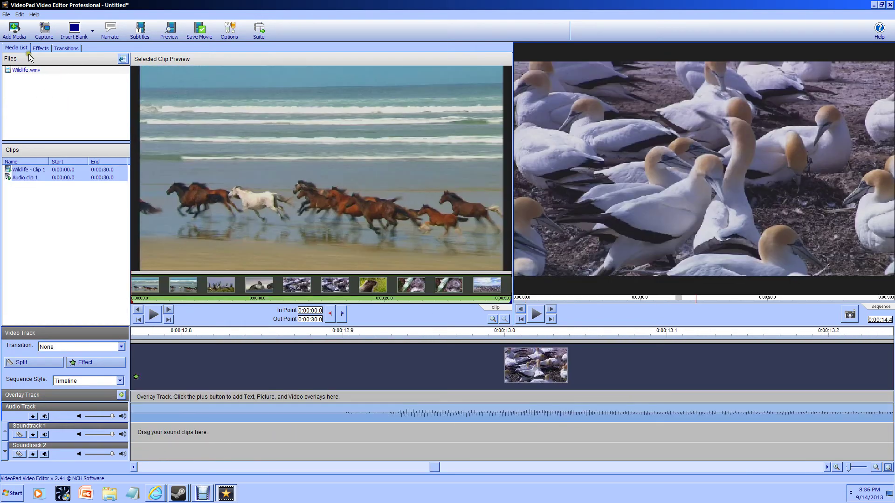
Step: Start a Save Movie export and browse for its save destination folder
{"action": "left_click", "coordinate": [7, 14]}
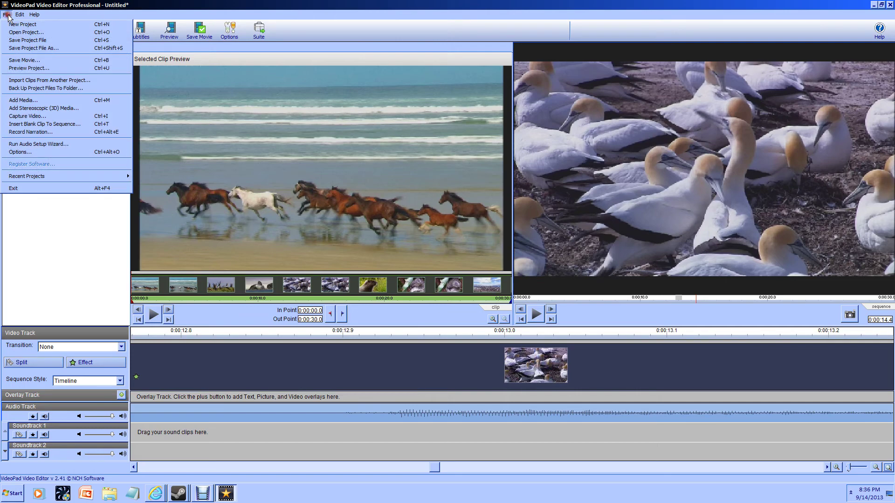
{"action": "left_click", "coordinate": [30, 61]}
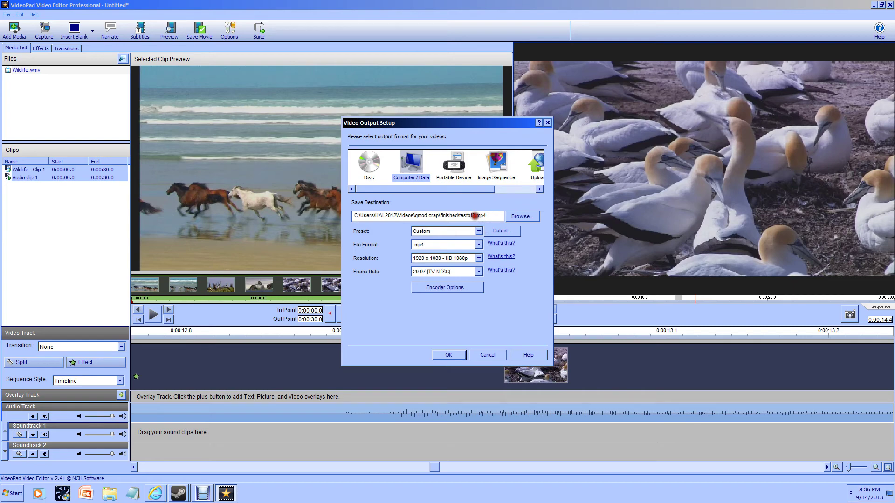
{"action": "left_click", "coordinate": [509, 217]}
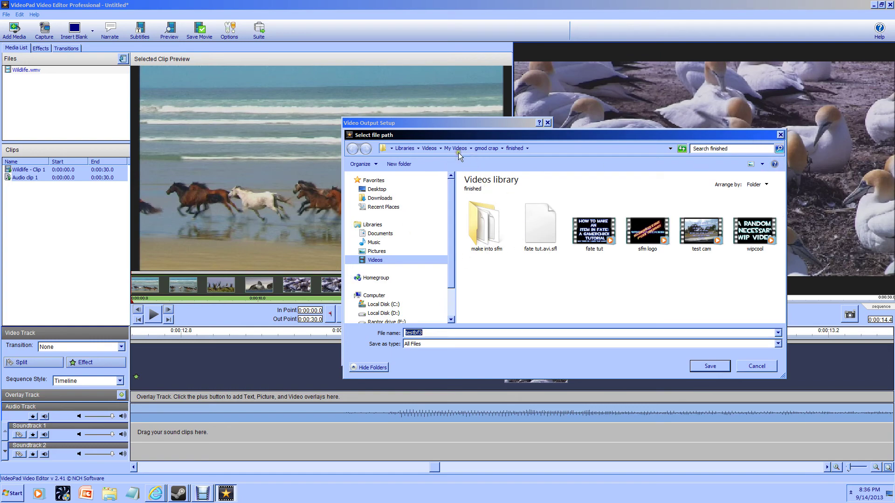
Step: Close the save-location picker and keep Computer/Data as the output type
{"action": "left_click", "coordinate": [781, 135]}
{"action": "left_click", "coordinate": [464, 189]}
{"action": "left_click_drag", "start_coordinate": [465, 193], "coordinate": [462, 192]}
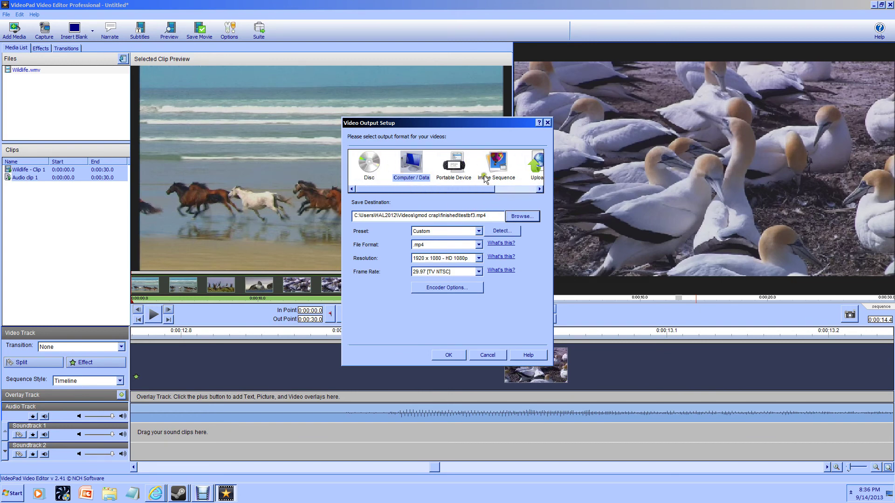
{"action": "left_click", "coordinate": [368, 166]}
{"action": "left_click", "coordinate": [411, 167]}
Step: Set the export file format to .avi
{"action": "left_click", "coordinate": [479, 245]}
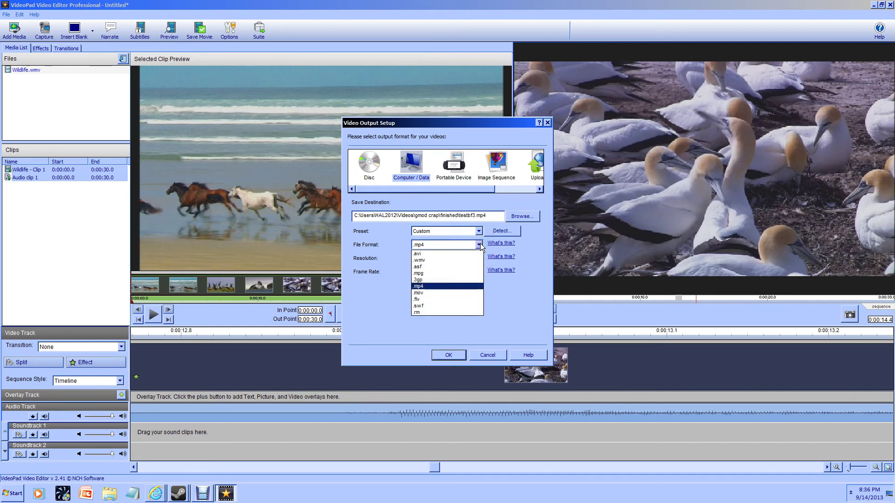
{"action": "left_click", "coordinate": [478, 244]}
{"action": "left_click", "coordinate": [478, 244]}
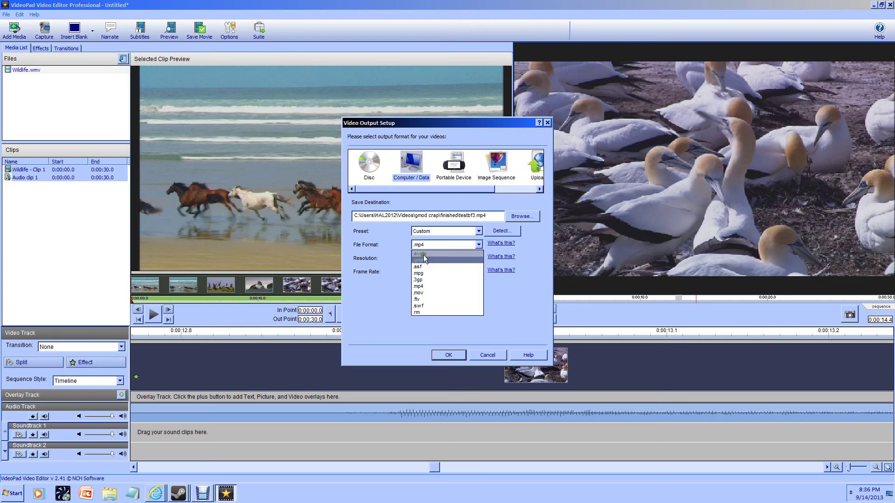
{"action": "left_click", "coordinate": [455, 255]}
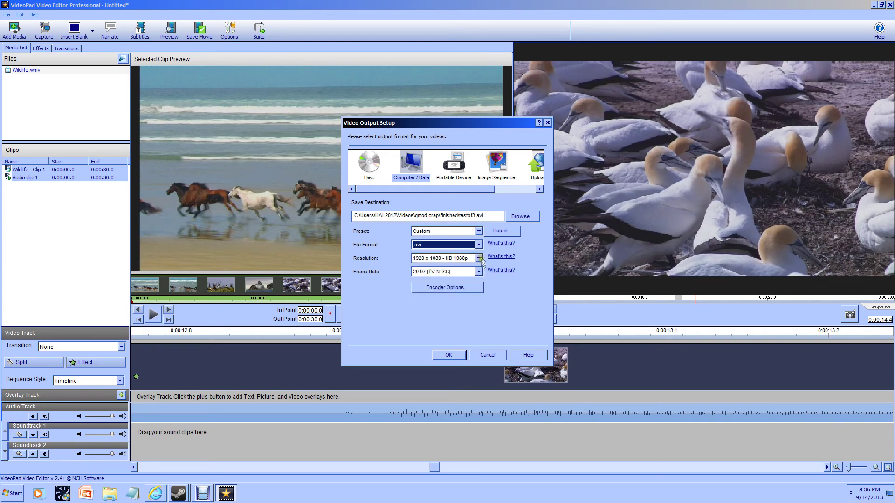
Step: Keep 29.97 fps frame rate, 1920 x 1080 HD resolution and the Custom preset
{"action": "left_click", "coordinate": [478, 271]}
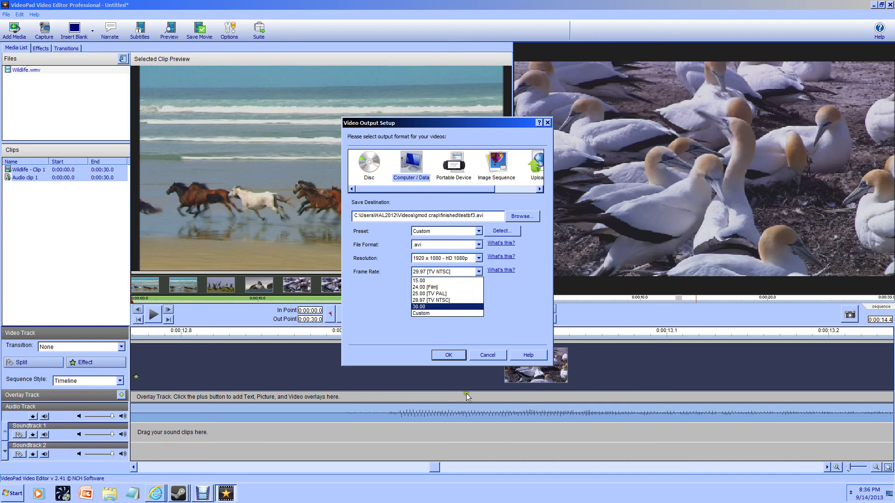
{"action": "left_click", "coordinate": [516, 259]}
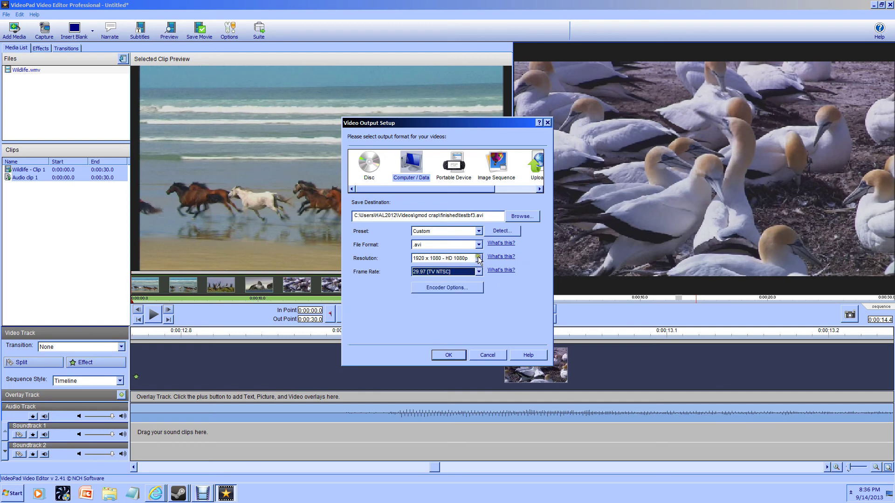
{"action": "left_click", "coordinate": [479, 259]}
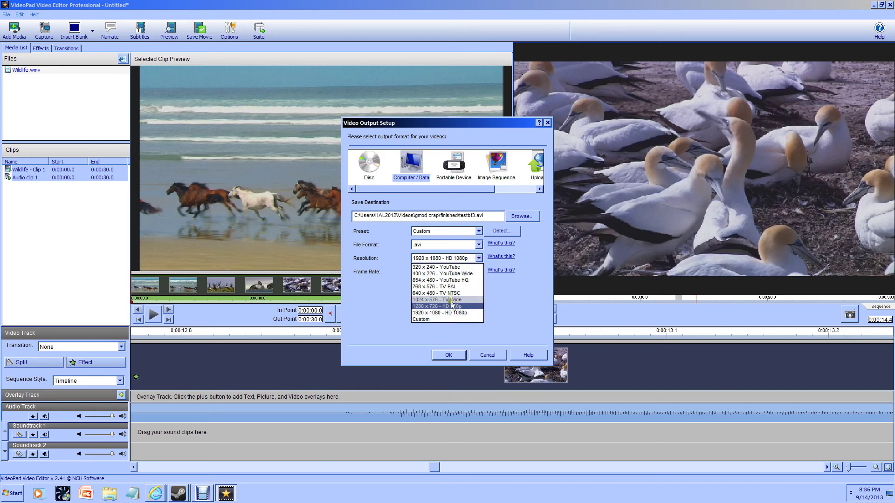
{"action": "left_click", "coordinate": [521, 256]}
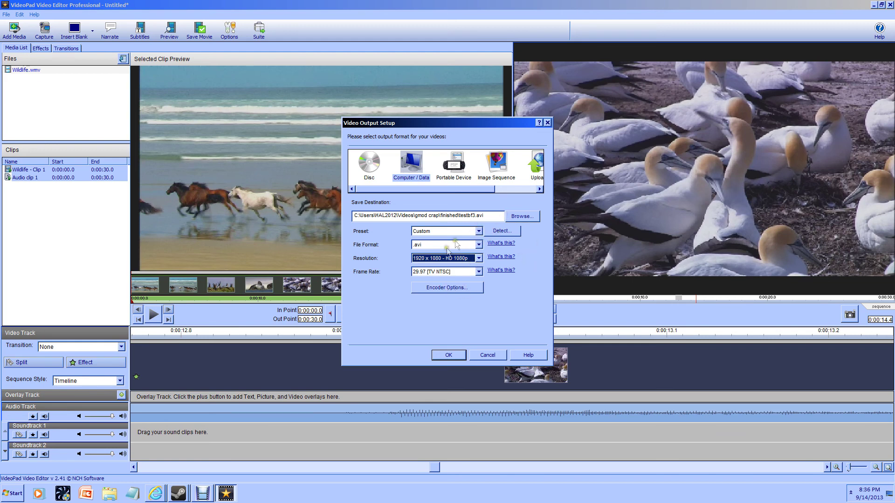
{"action": "left_click", "coordinate": [480, 231]}
{"action": "left_click", "coordinate": [479, 231]}
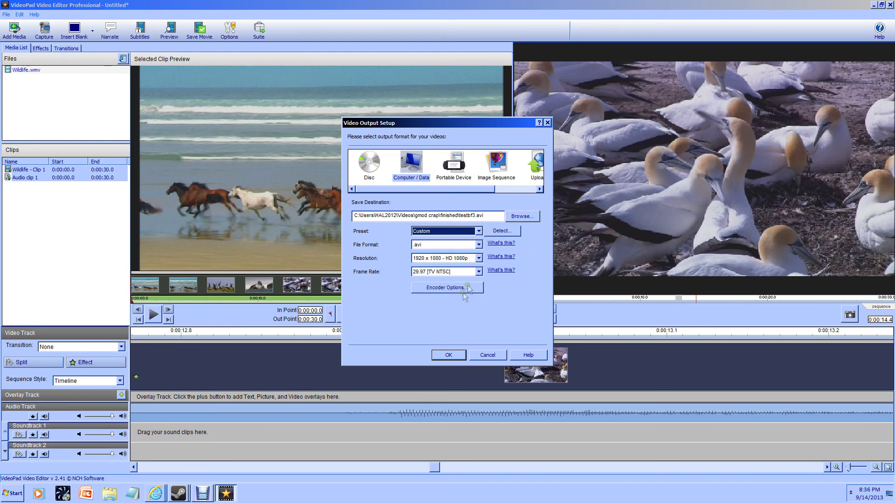
Step: In AVI encoder settings, keep H264 video compression and review its quality setting of 23.0
{"action": "left_click", "coordinate": [451, 290]}
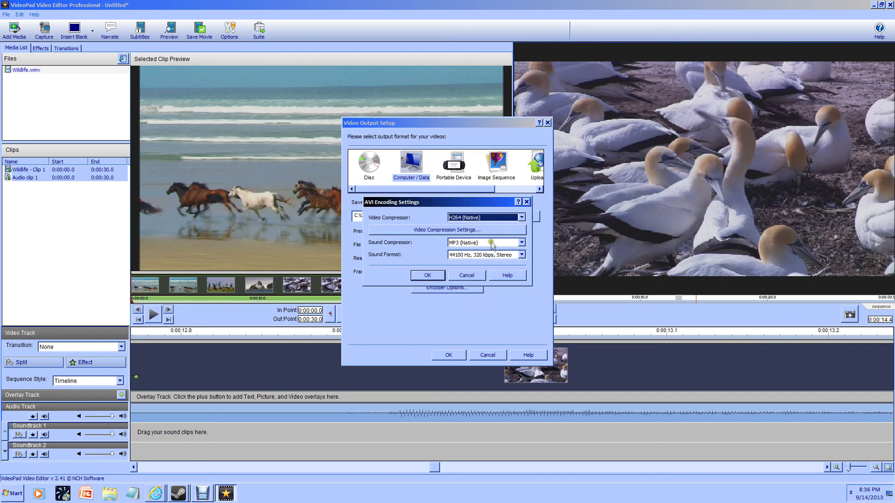
{"action": "left_click", "coordinate": [520, 218]}
{"action": "left_click", "coordinate": [520, 218]}
{"action": "left_click", "coordinate": [426, 231]}
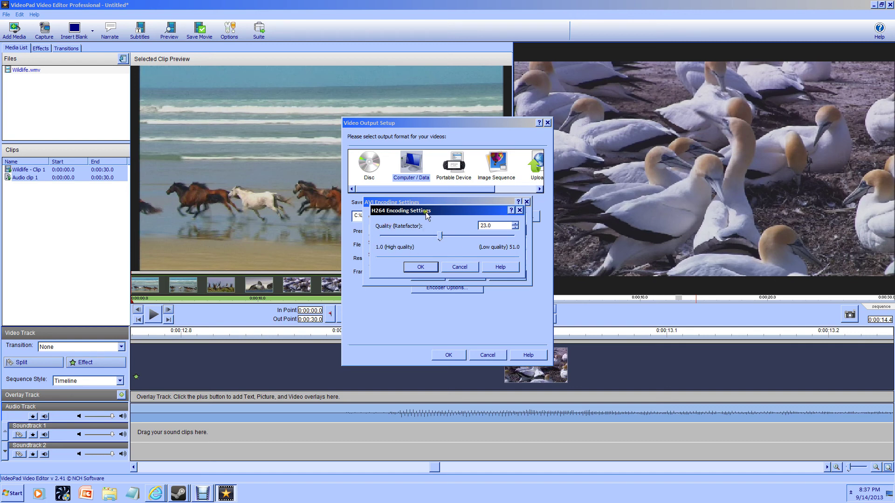
{"action": "left_click_drag", "start_coordinate": [426, 214], "coordinate": [636, 219]}
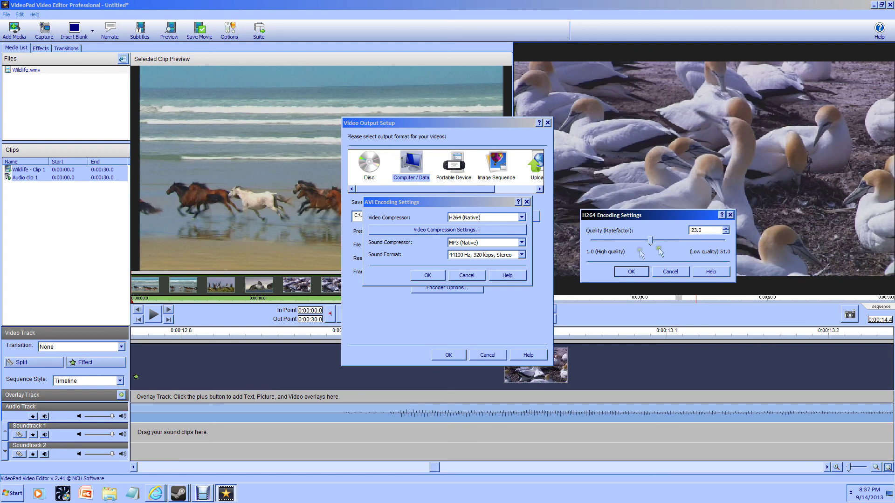
{"action": "left_click", "coordinate": [730, 215]}
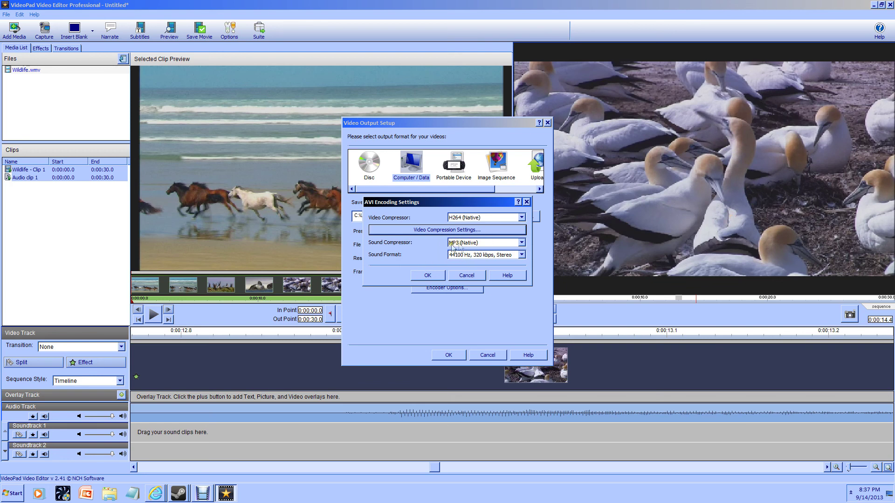
Step: Keep MP3 sound compression with 44100 Hz, 320 kbps sound format
{"action": "left_click", "coordinate": [523, 242]}
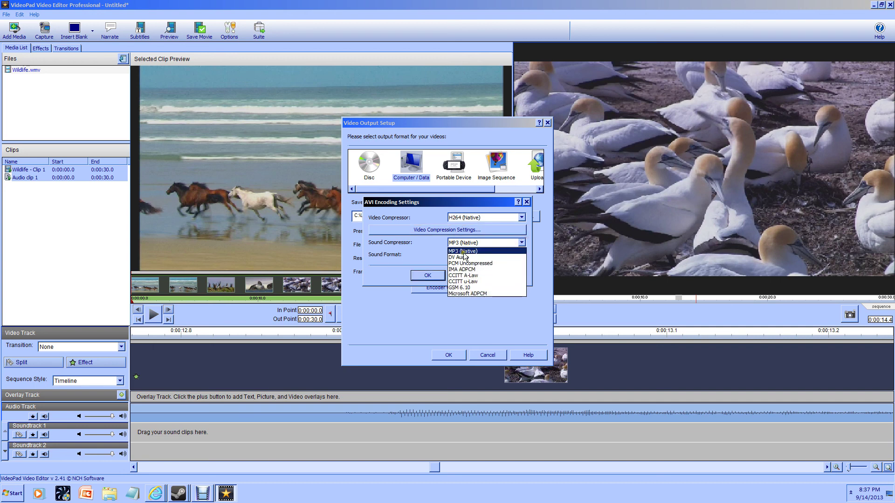
{"action": "left_click", "coordinate": [428, 259]}
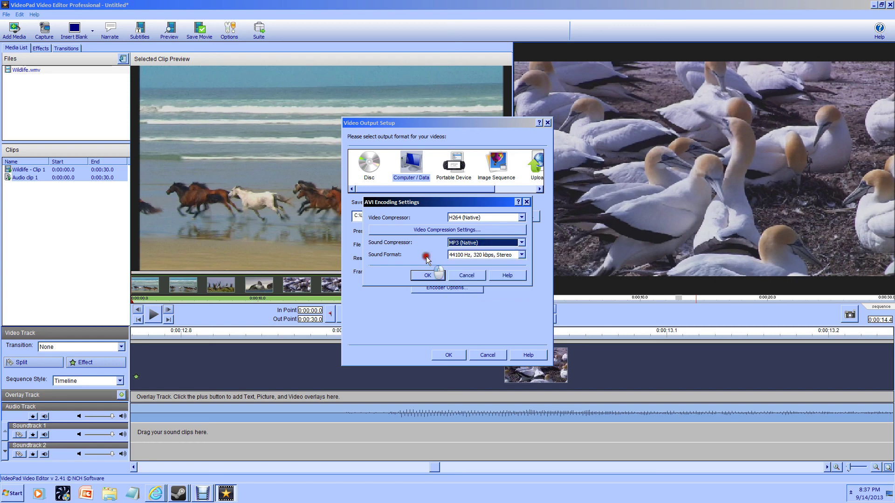
{"action": "left_click", "coordinate": [518, 256]}
{"action": "scroll", "coordinate": [535, 318], "scroll_direction": "down", "scroll_amount": 10}
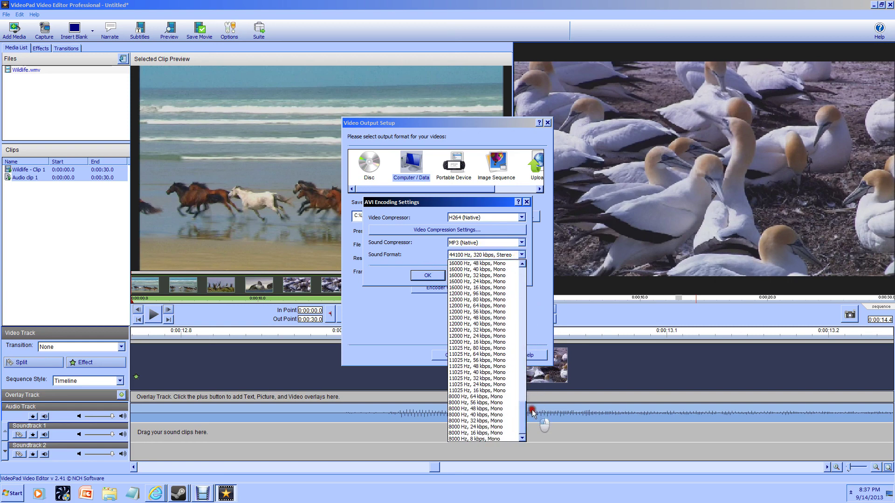
{"action": "scroll", "coordinate": [535, 318], "scroll_direction": "up", "scroll_amount": 10}
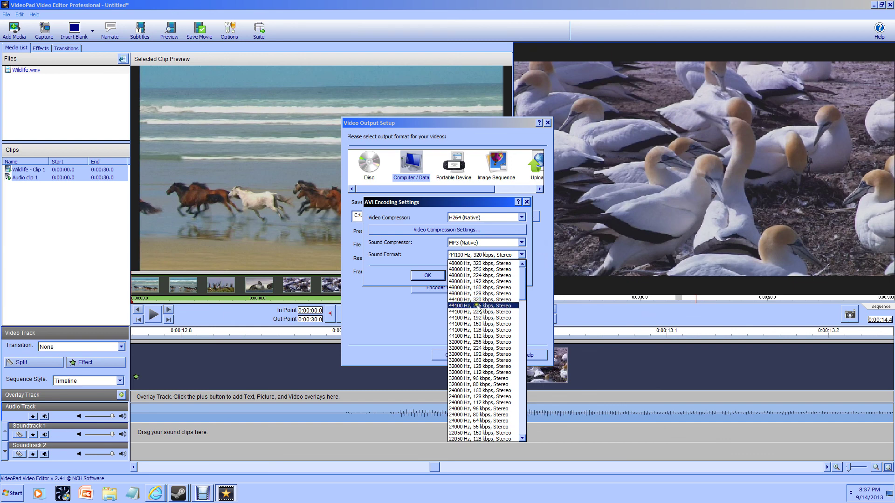
{"action": "left_click", "coordinate": [526, 204]}
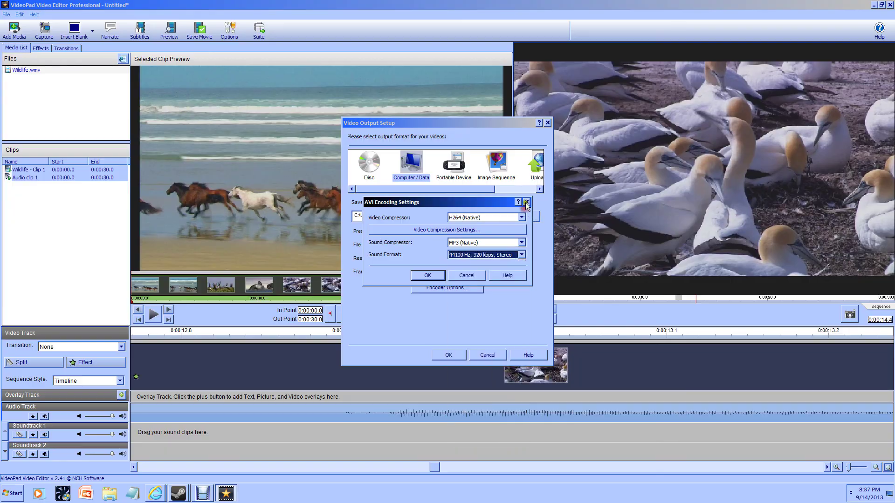